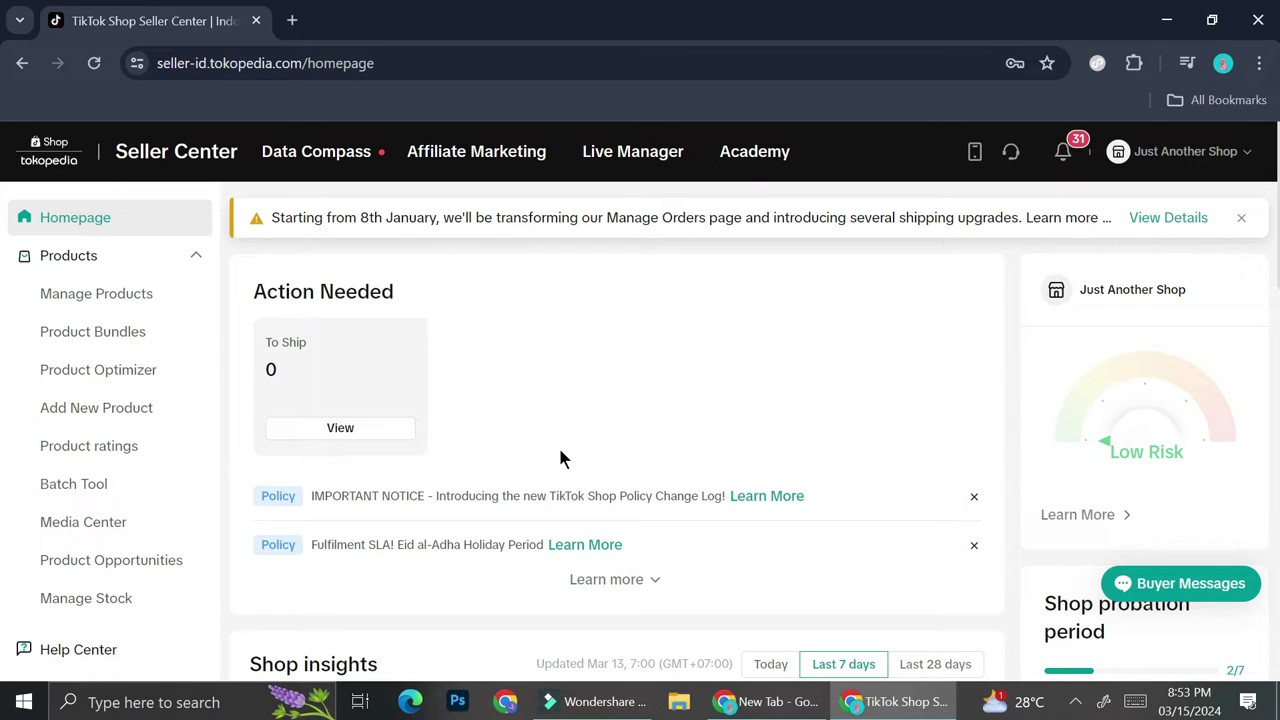
# Collapse the Products section in the Seller Center sidebar
pyautogui.click(84, 257)
# Re-expand Products in the sidebar and start a new product with Add New Product
pyautogui.click(86, 259)
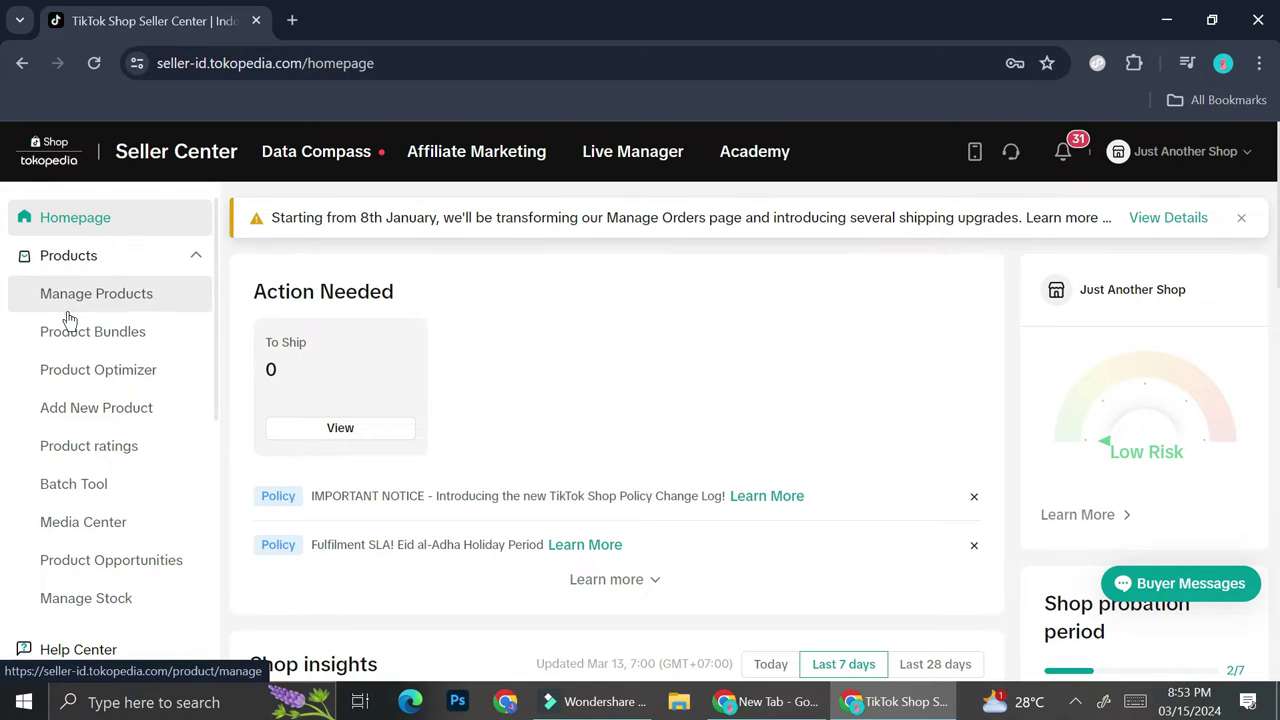
pyautogui.click(65, 410)
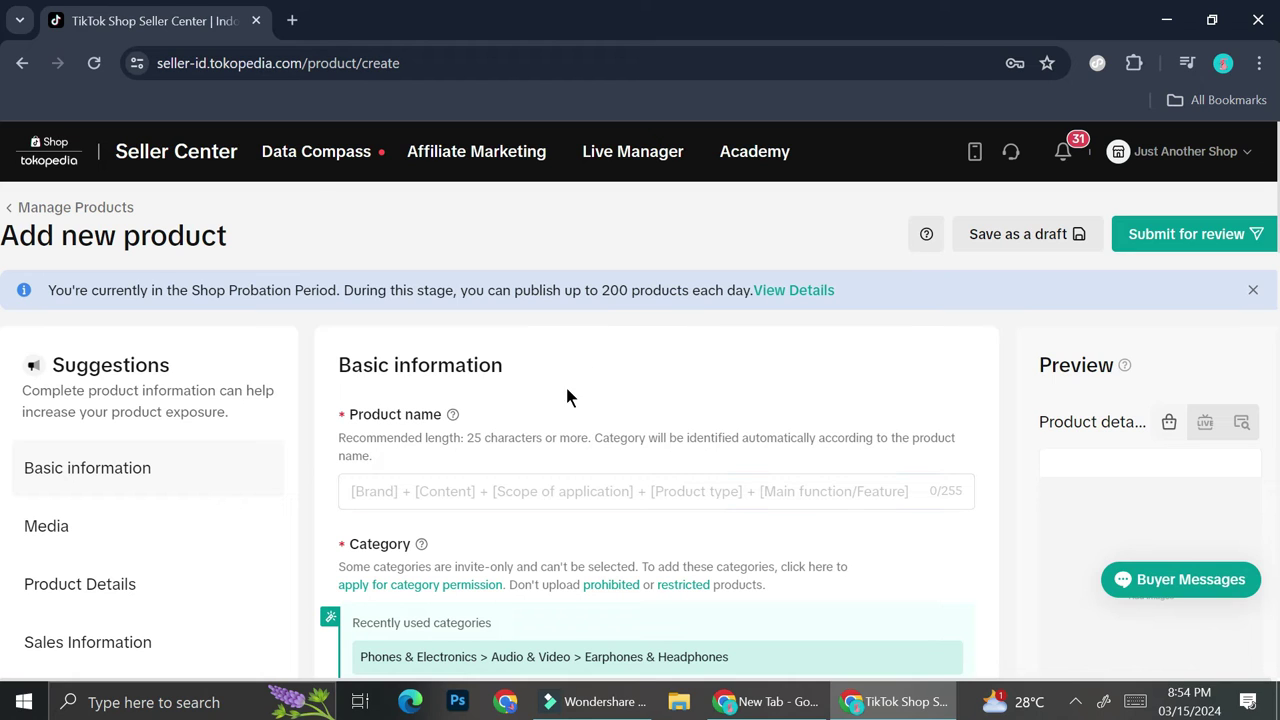
pyautogui.scroll(-2, 481, 450)
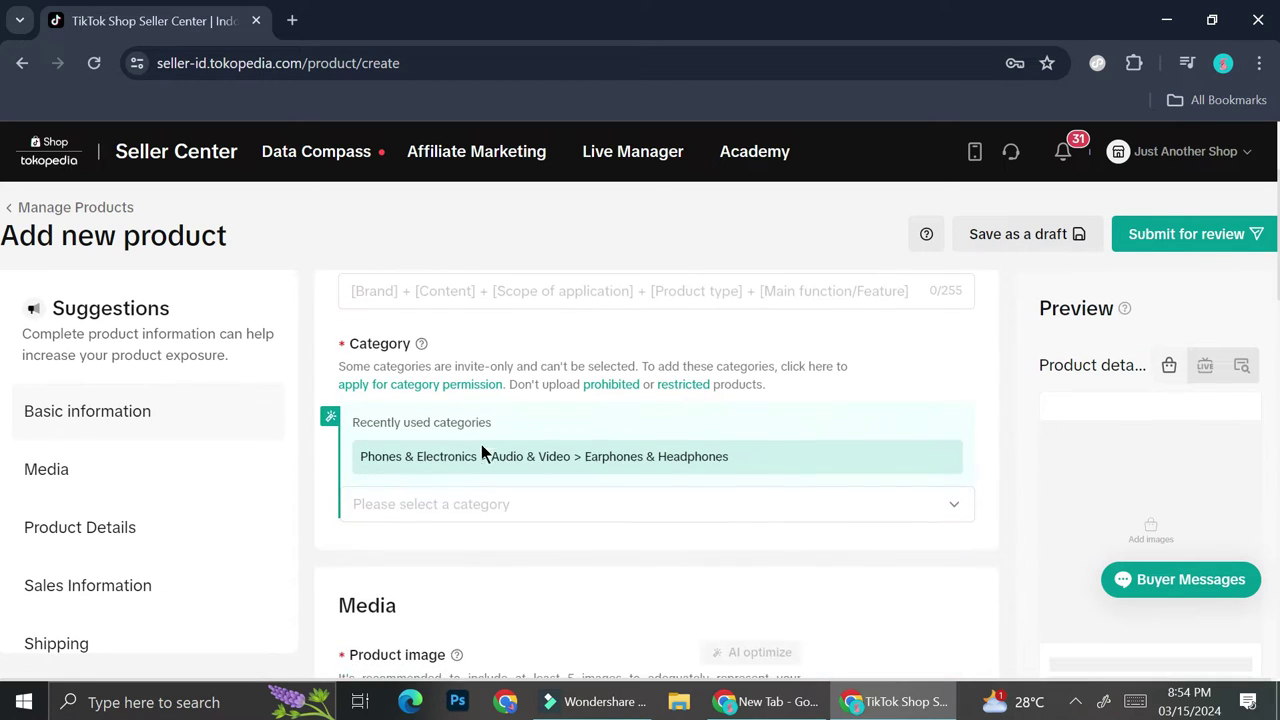
pyautogui.scroll(1, 468, 389)
pyautogui.scroll(1, 454, 408)
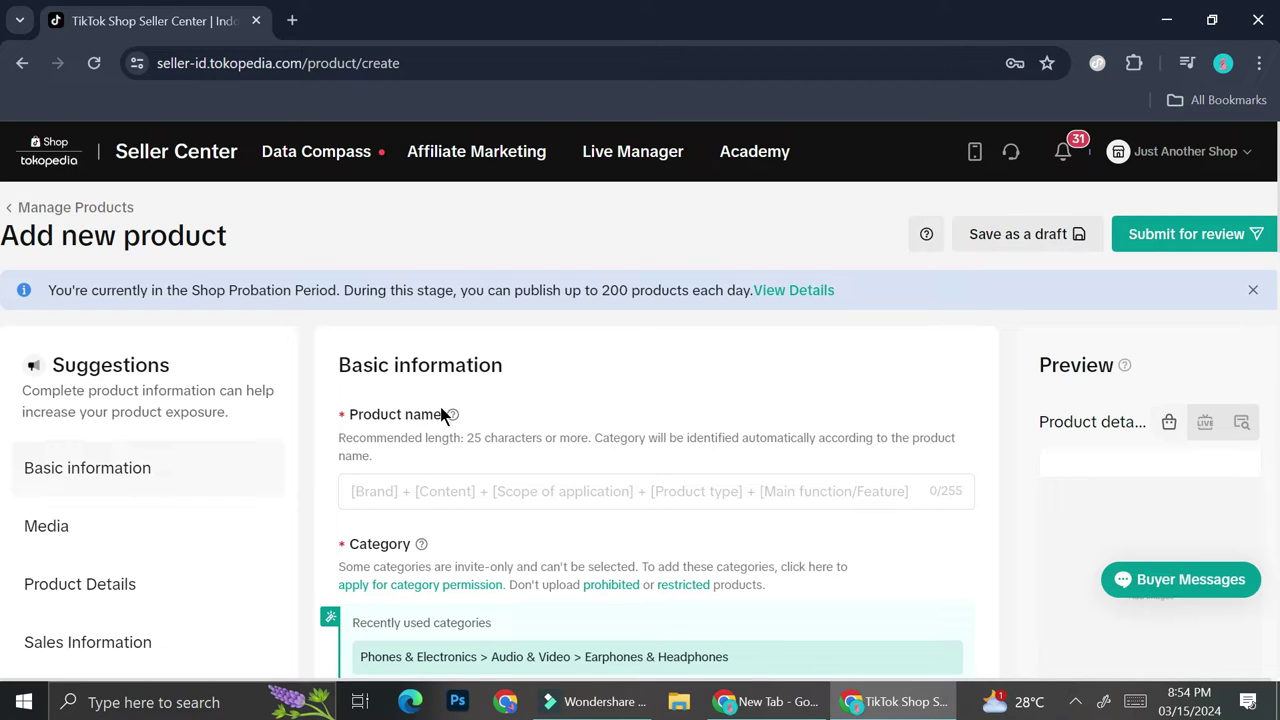
pyautogui.click(410, 500)
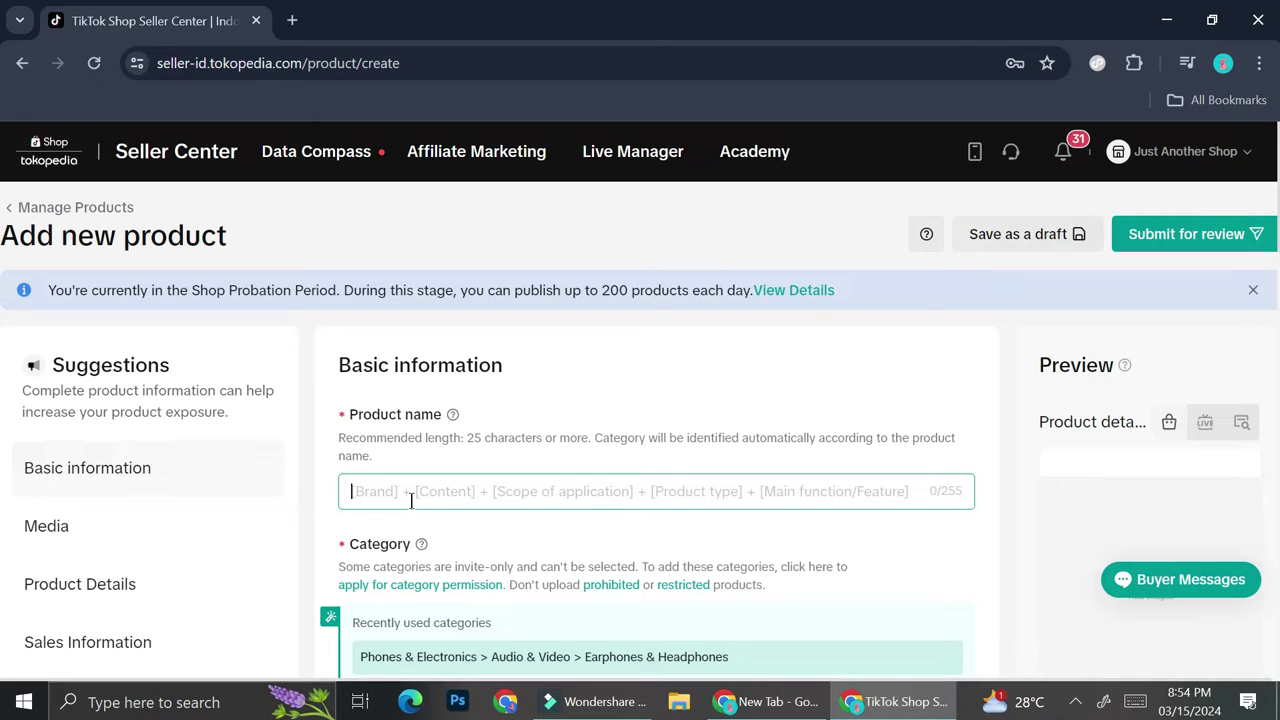
# Name the product 'Blue Sport shoes for women'
pyautogui.write('S')
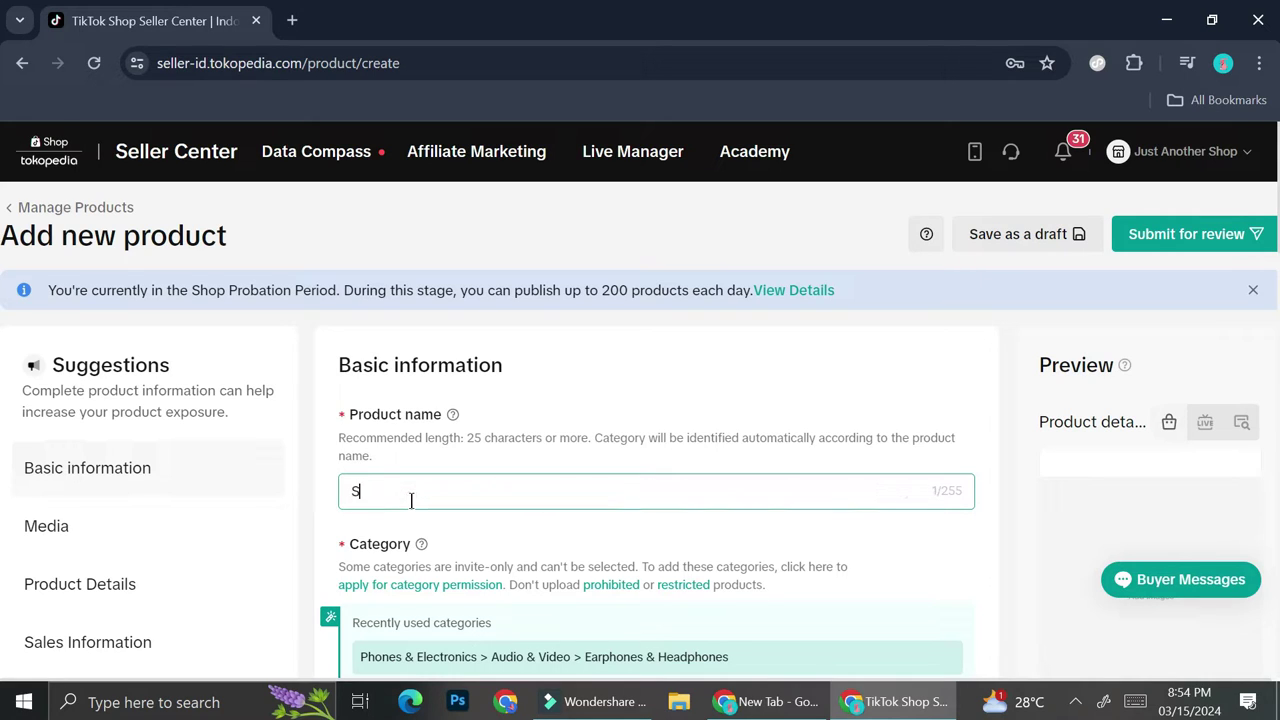
pyautogui.write('port shoes')
pyautogui.click(475, 514)
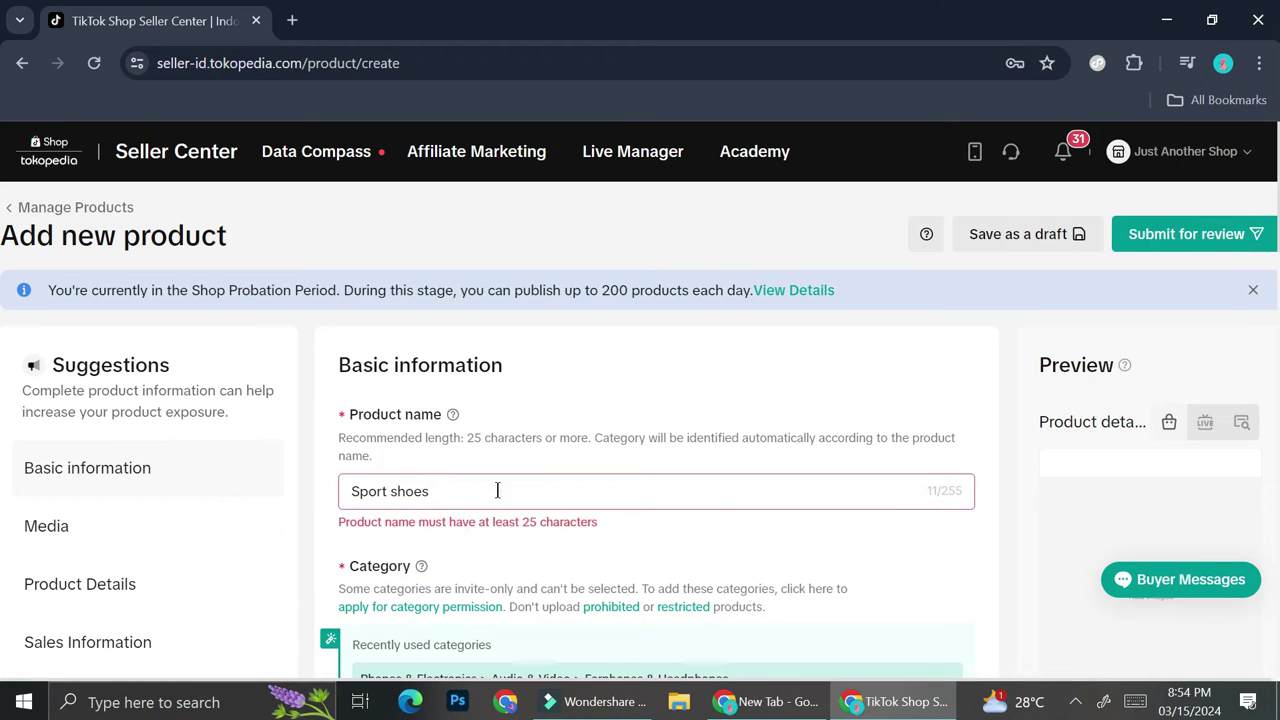
pyautogui.click(497, 489)
pyautogui.click(352, 492)
pyautogui.click(349, 491)
pyautogui.write('Blue')
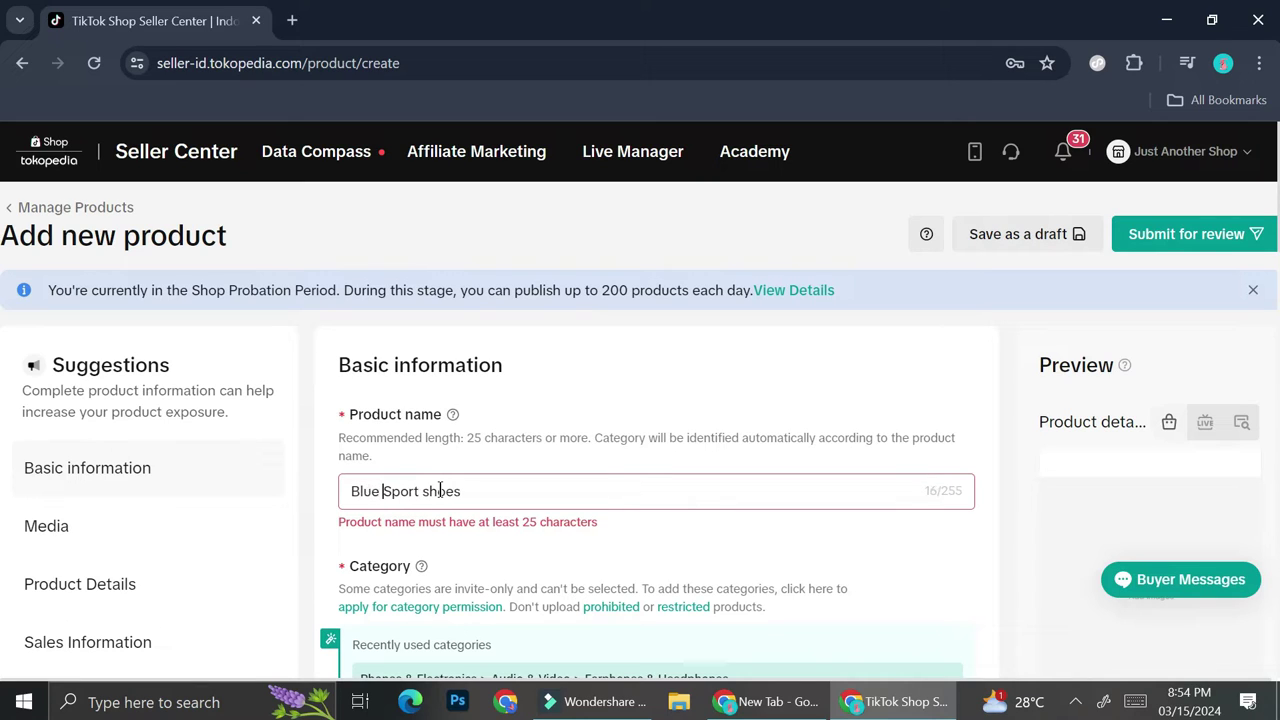
pyautogui.click(474, 491)
pyautogui.write('for women')
# Review the suggested category list, Shoes - Women's Shoes - Casual Trainers
pyautogui.scroll(-2, 390, 330)
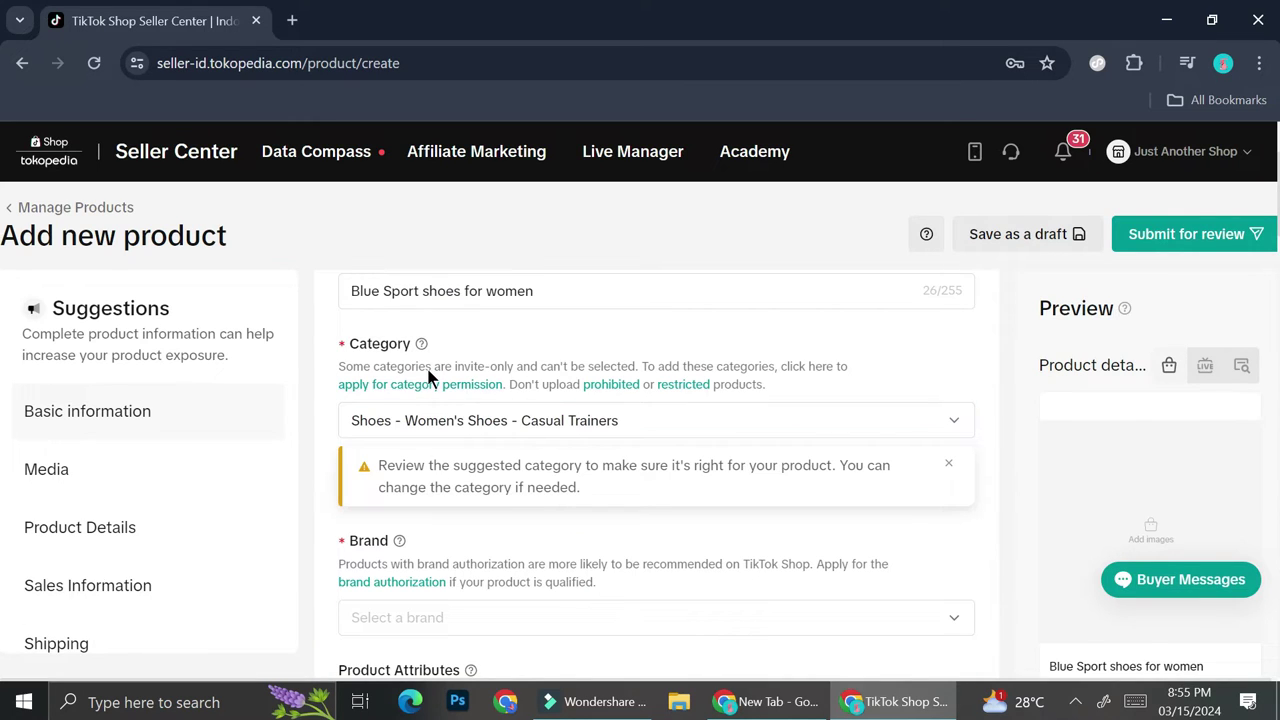
pyautogui.scroll(3, 447, 400)
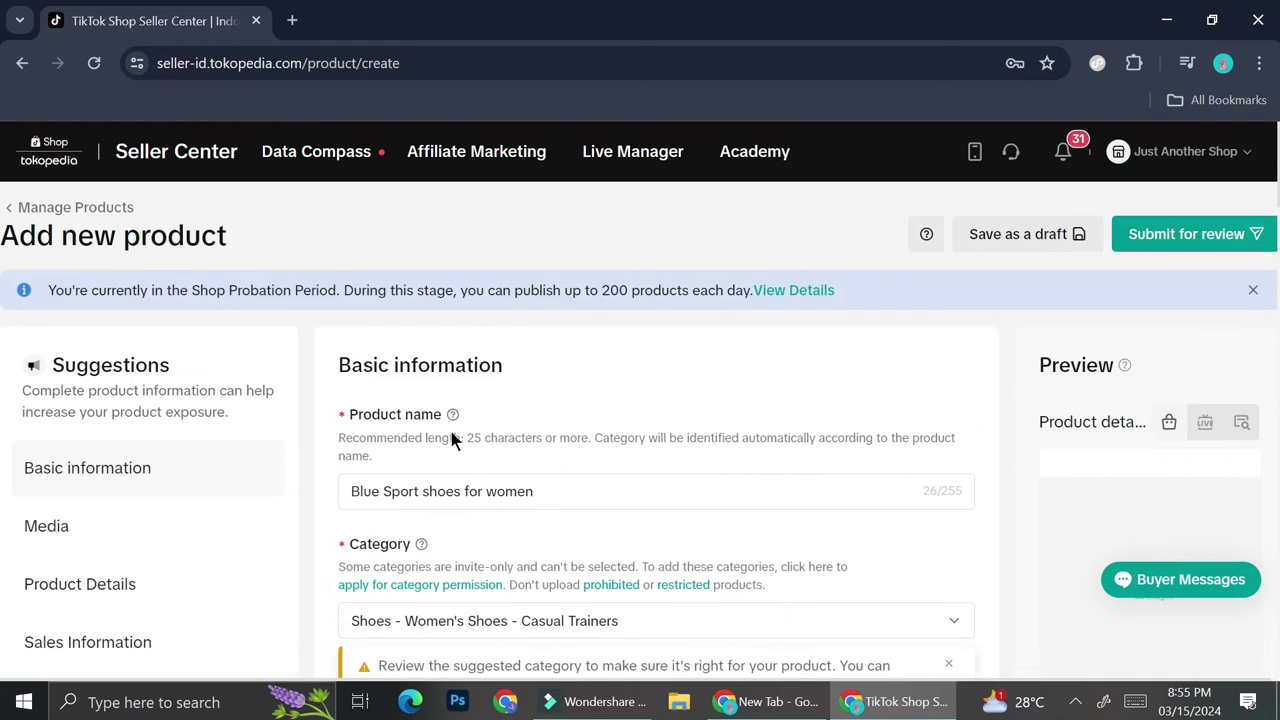
pyautogui.scroll(-1, 520, 480)
pyautogui.click(640, 515)
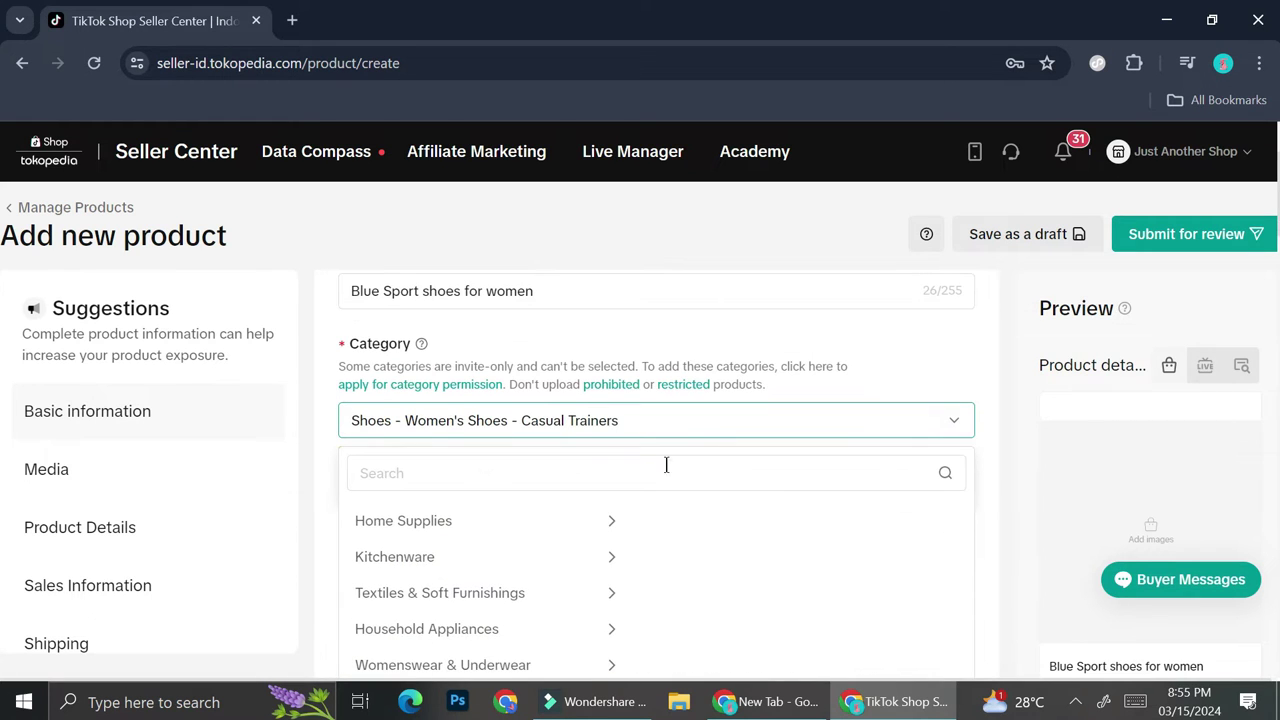
pyautogui.scroll(-1, 650, 462)
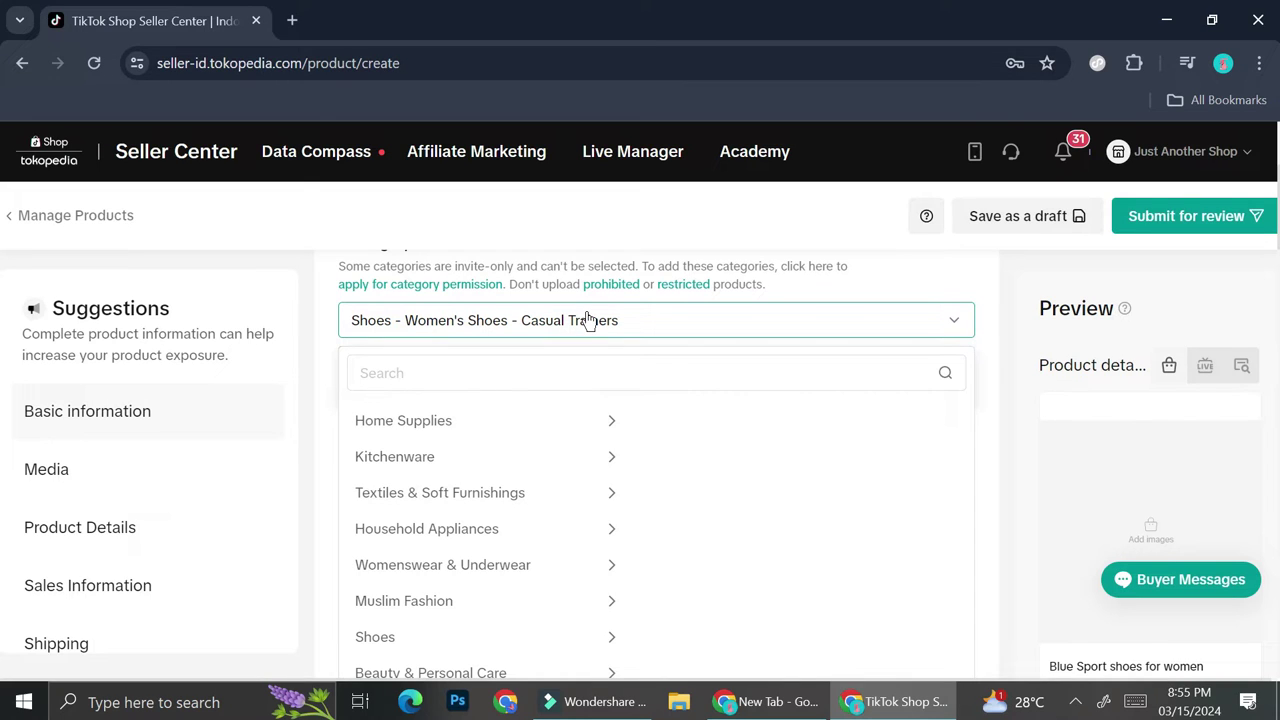
pyautogui.scroll(2, 575, 350)
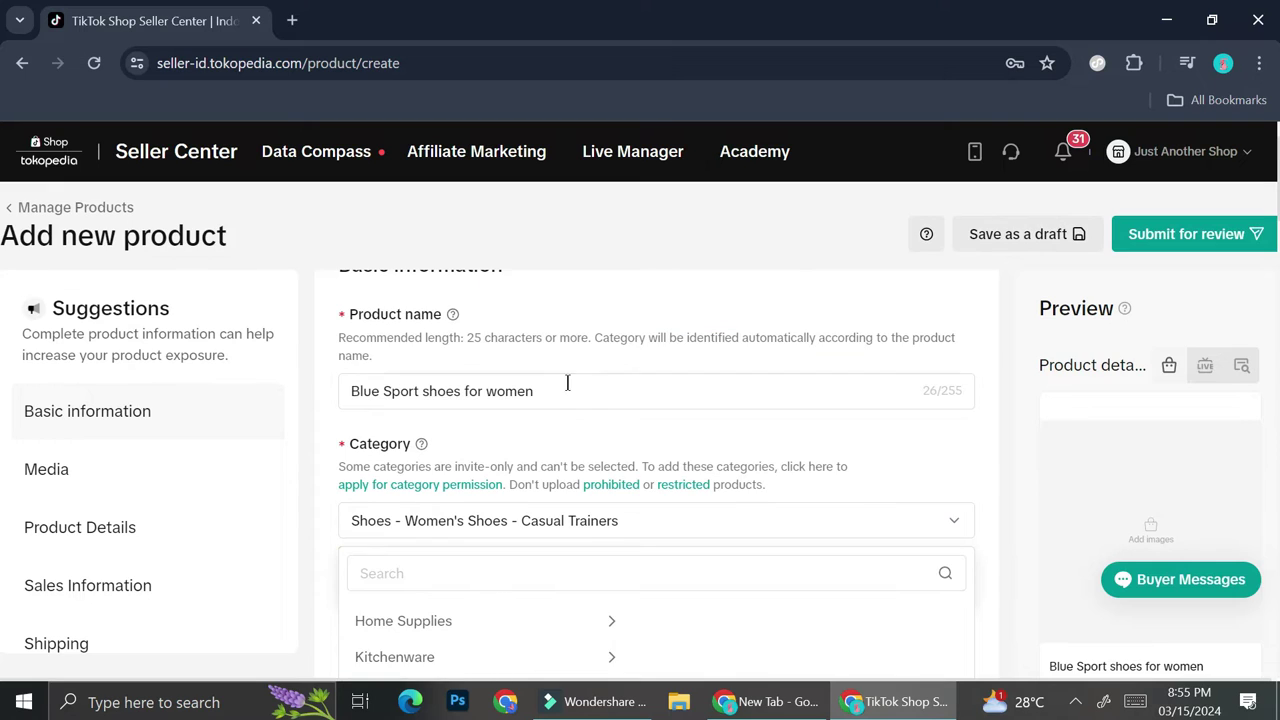
pyautogui.click(566, 390)
# Replace the product name with 'Digital Self Healing Journal'
pyautogui.hotkey('ctrl', 'a')
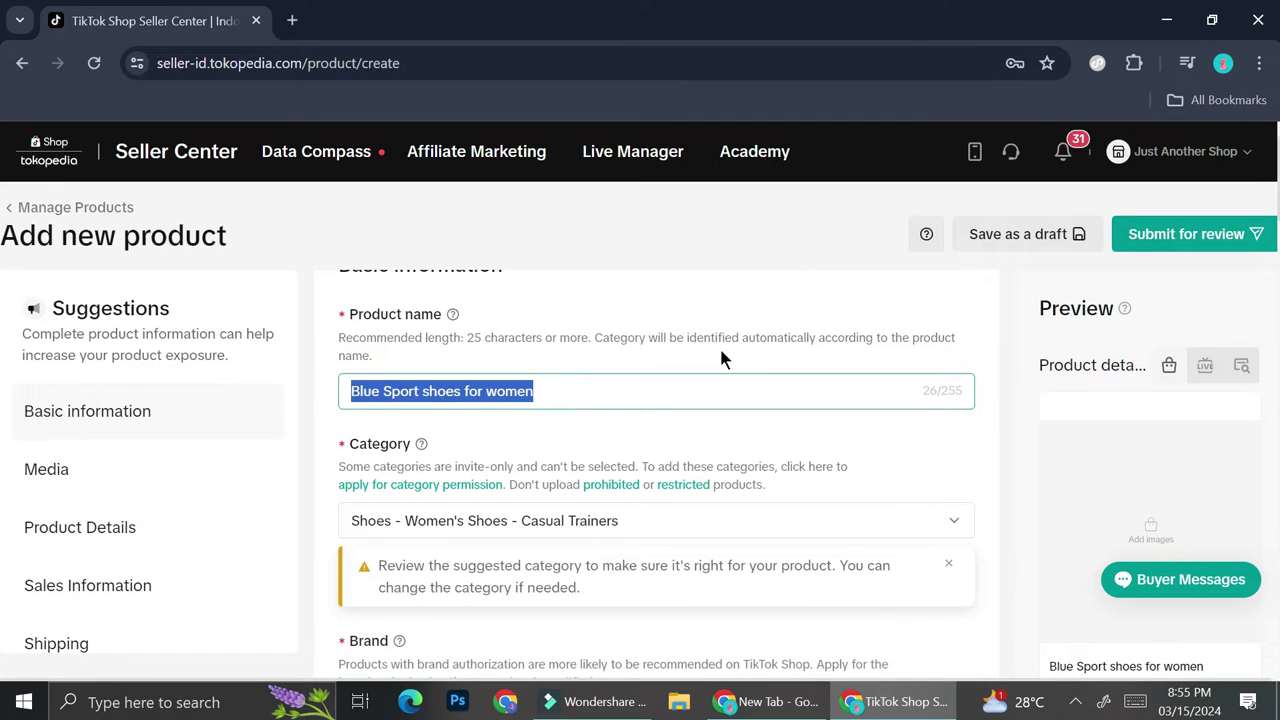
pyautogui.press('BackSpace')
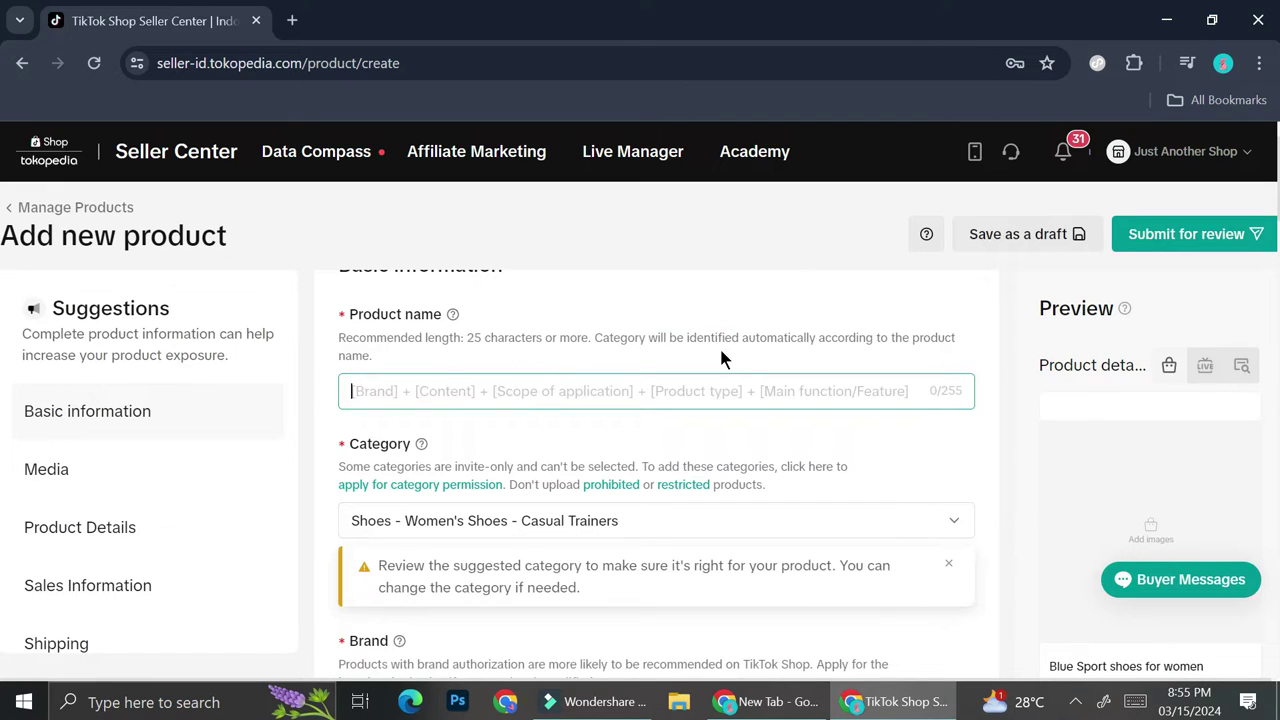
pyautogui.write('D')
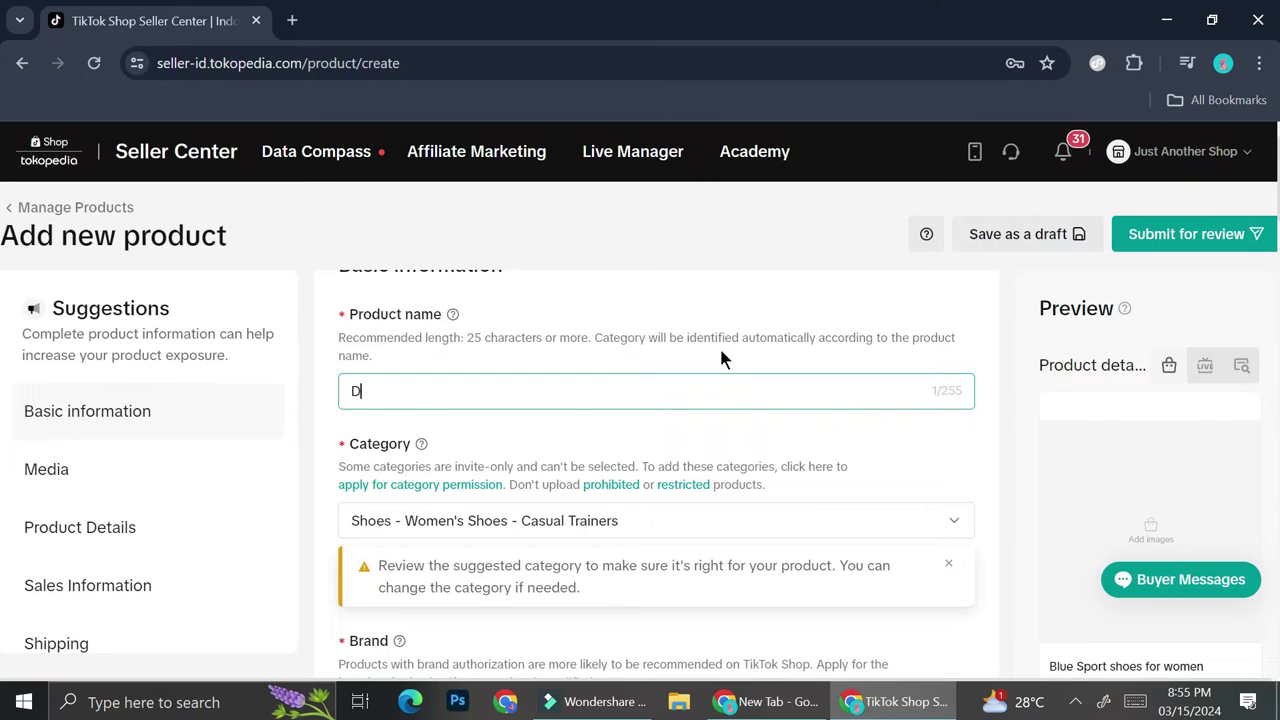
pyautogui.write('igital Self Healing Journal')
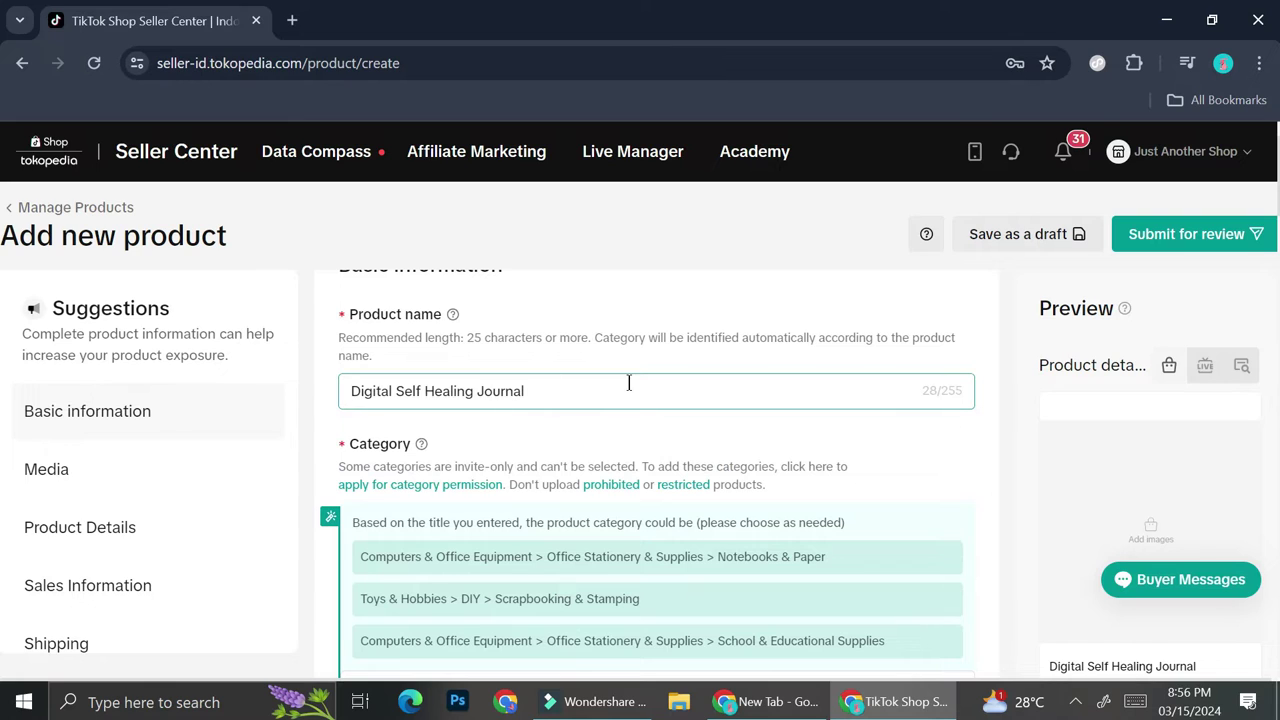
pyautogui.scroll(-1, 600, 400)
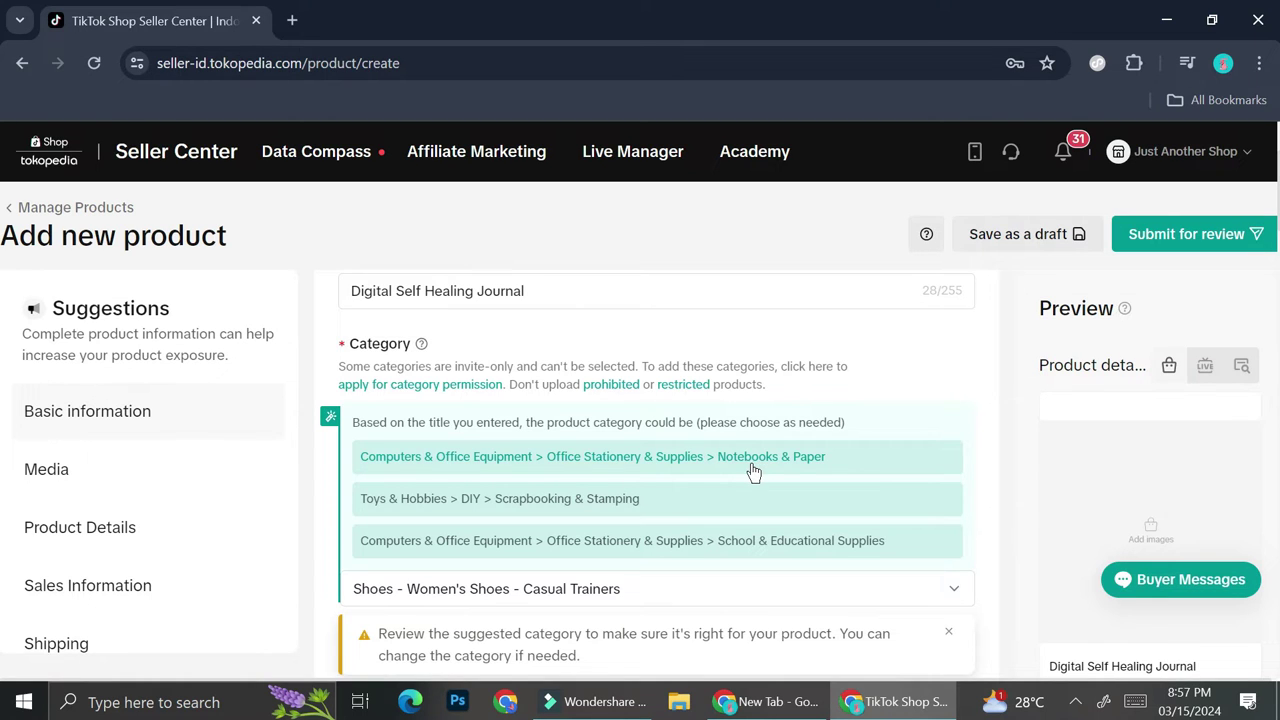
# Change the category to Toys & Hobbies scrapbooking and confirm the switch
pyautogui.click(484, 496)
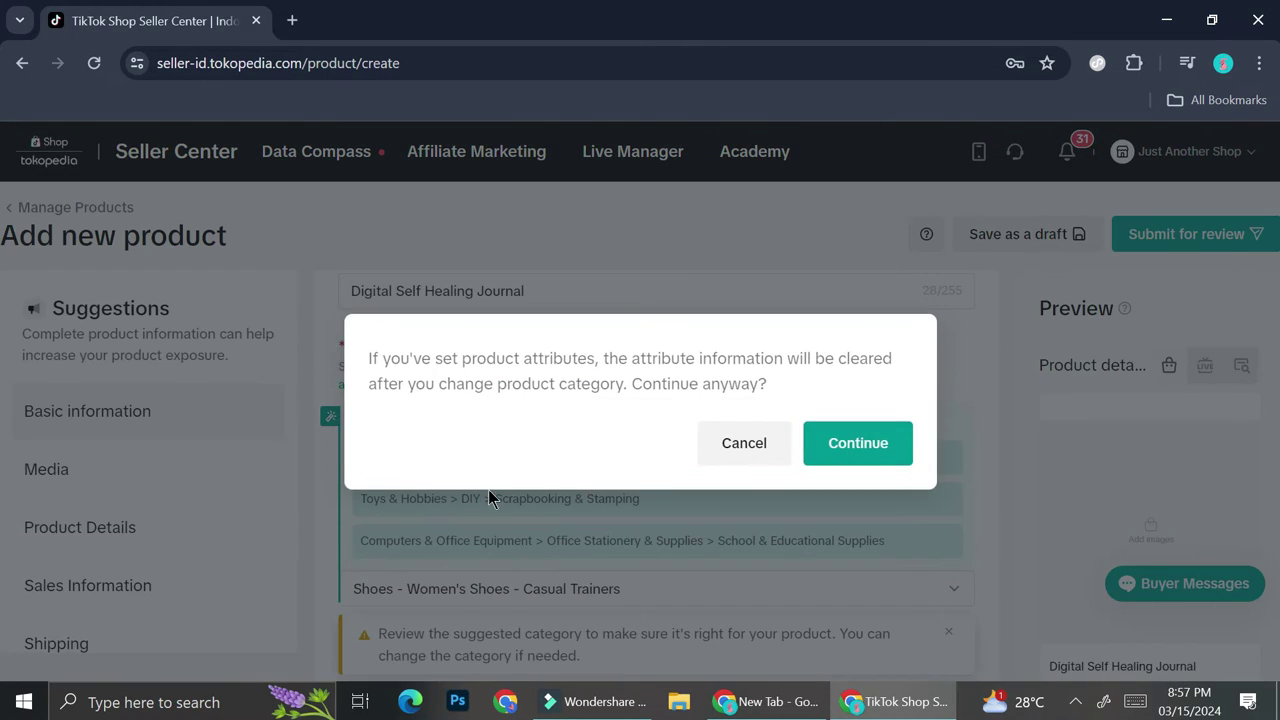
pyautogui.click(852, 451)
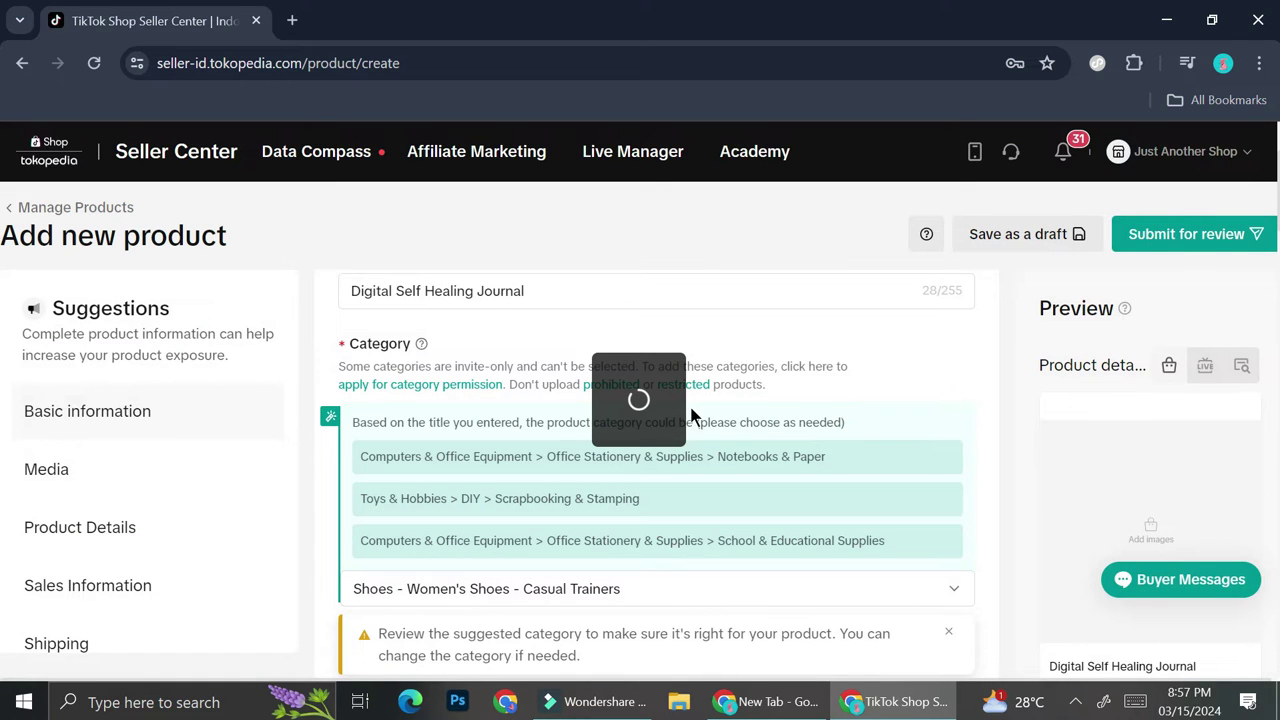
pyautogui.scroll(-3, 481, 390)
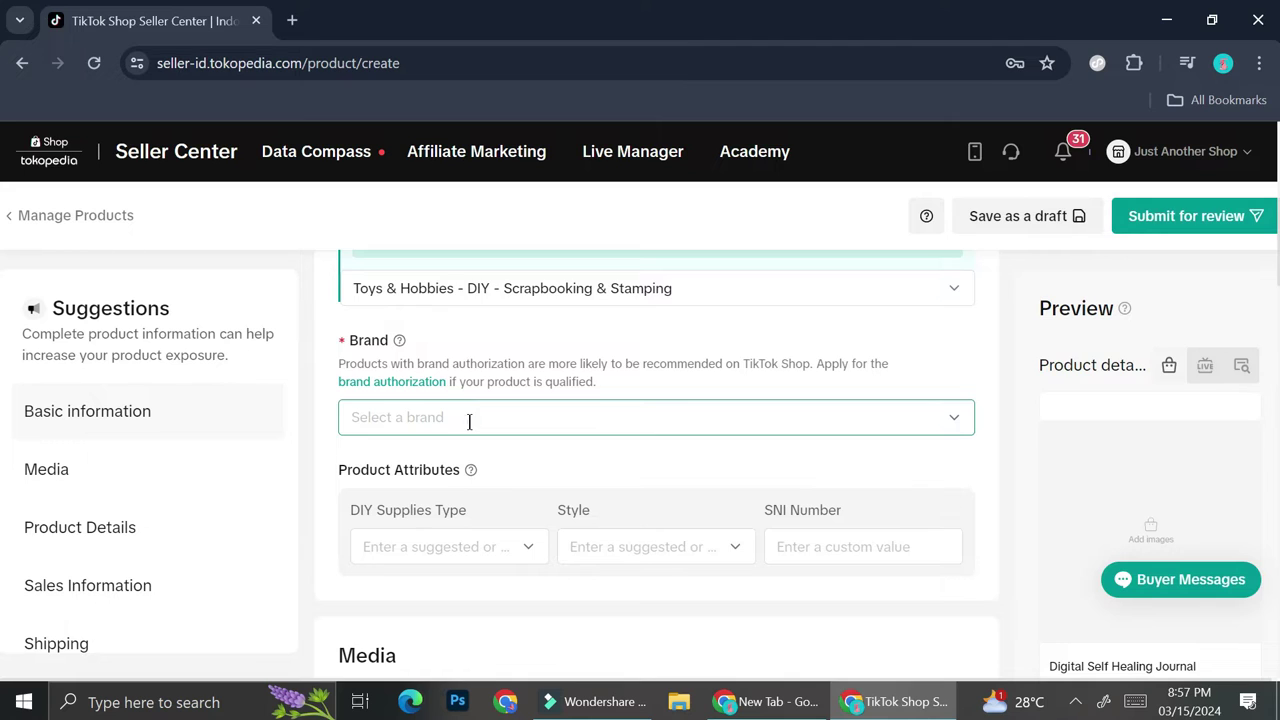
# Scroll the Brand list to the 'Product not branded? You can select No brand' banner
pyautogui.click(469, 421)
pyautogui.scroll(1, 543, 310)
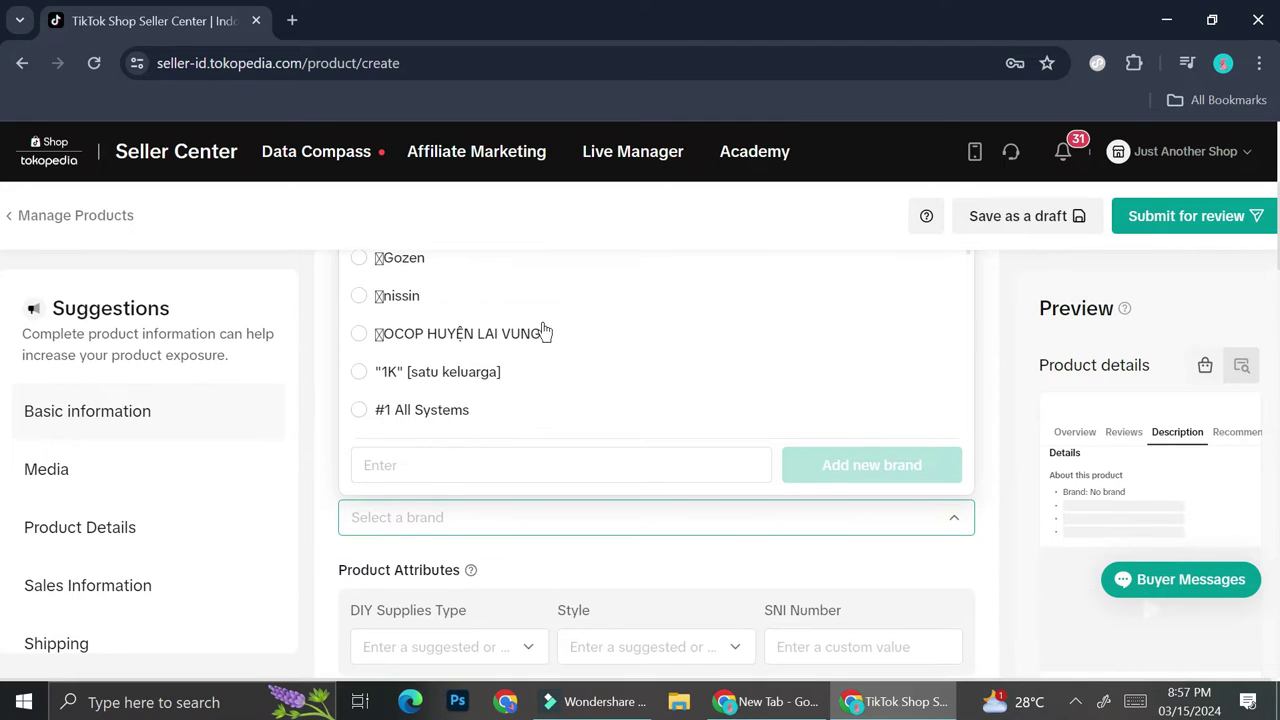
pyautogui.scroll(2, 551, 371)
pyautogui.scroll(2, 517, 466)
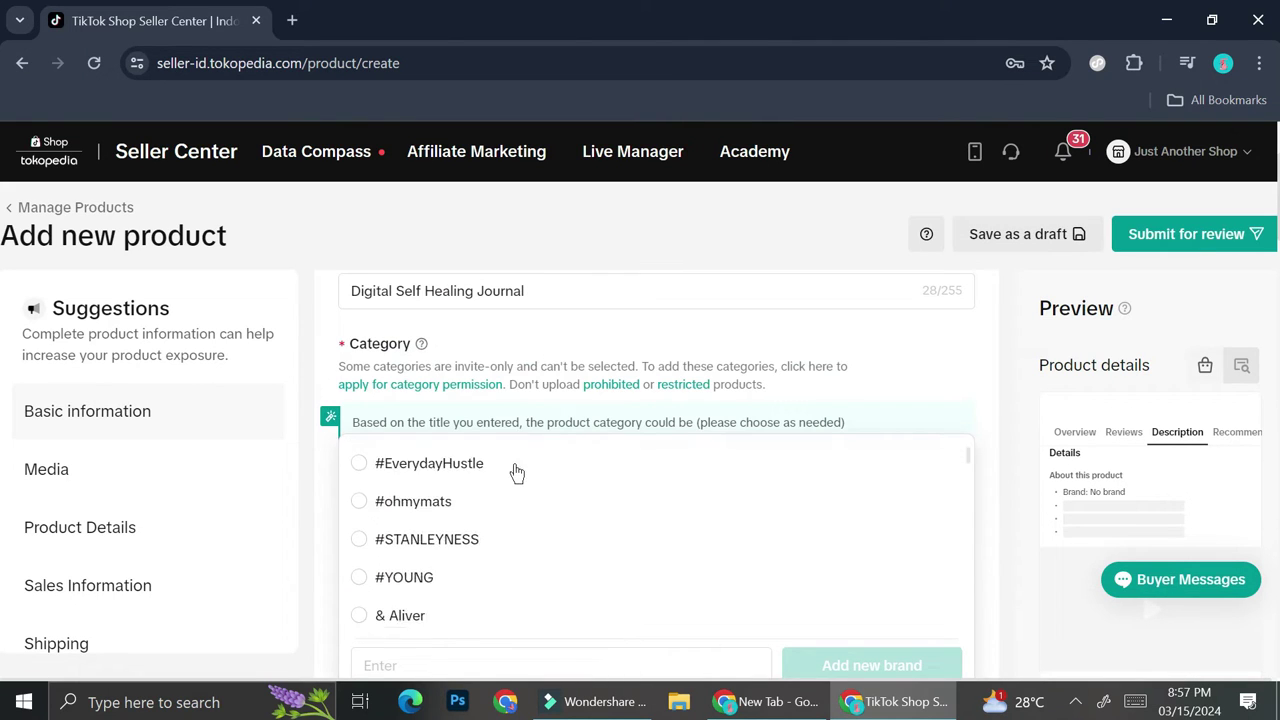
pyautogui.scroll(-2, 515, 463)
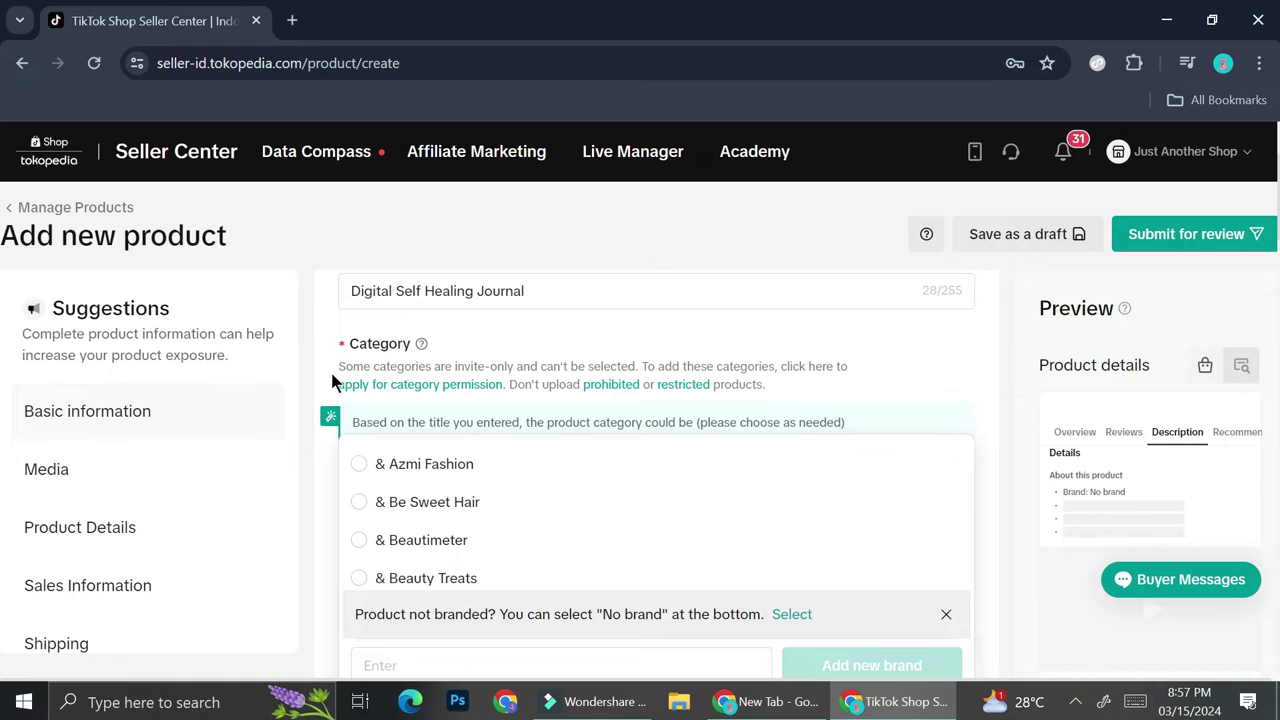
pyautogui.scroll(-2, 295, 429)
pyautogui.scroll(-3, 342, 473)
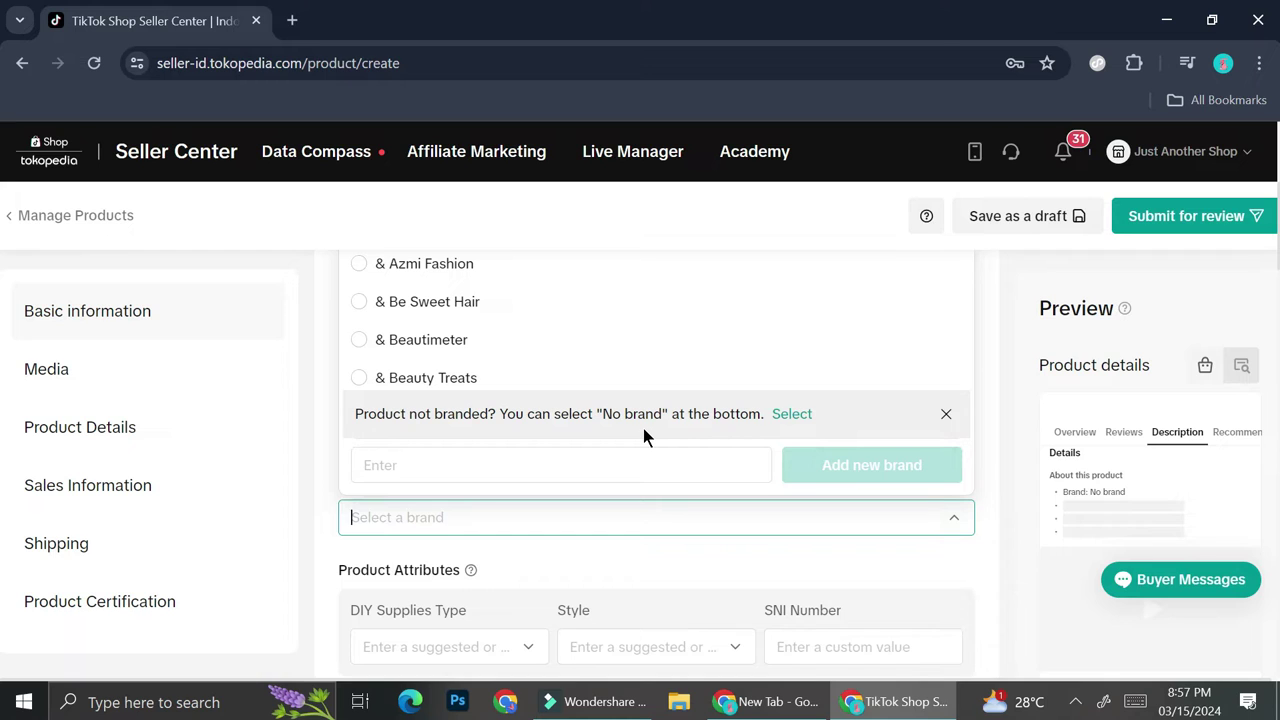
# Set the Brand field to No brand from the unbranded-product banner
pyautogui.click(776, 416)
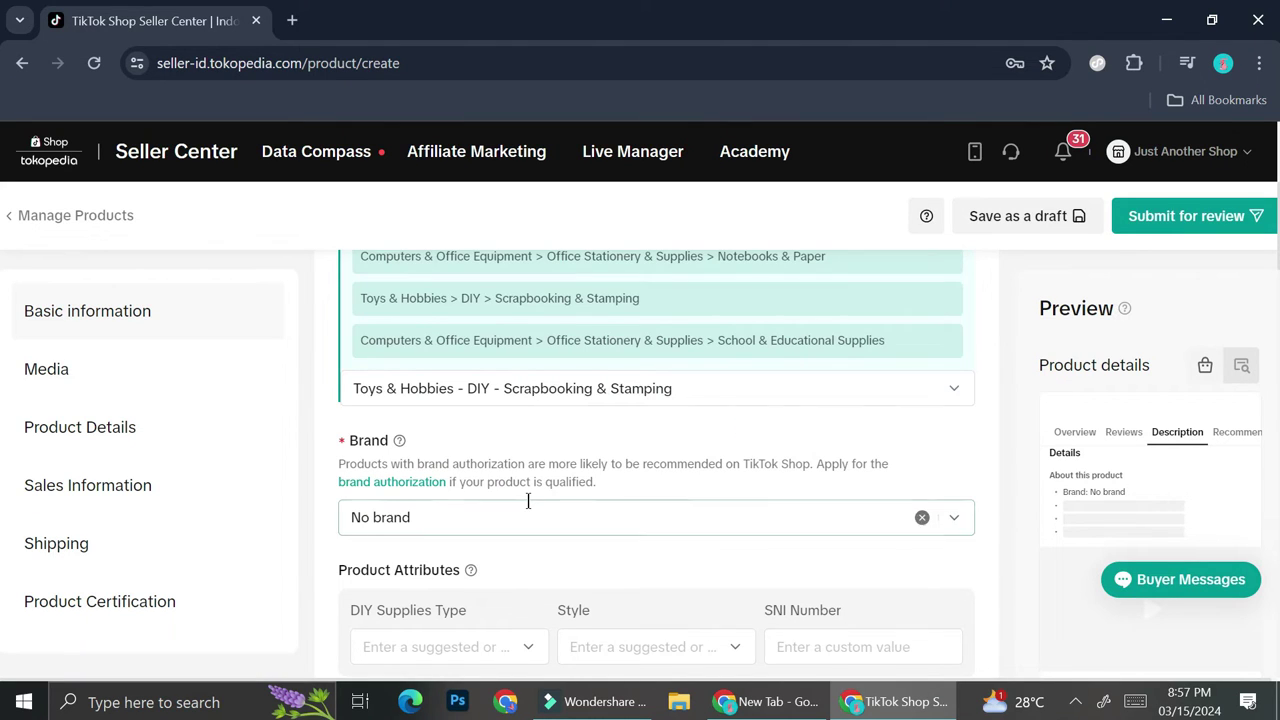
pyautogui.scroll(-1, 529, 470)
pyautogui.scroll(-1, 530, 448)
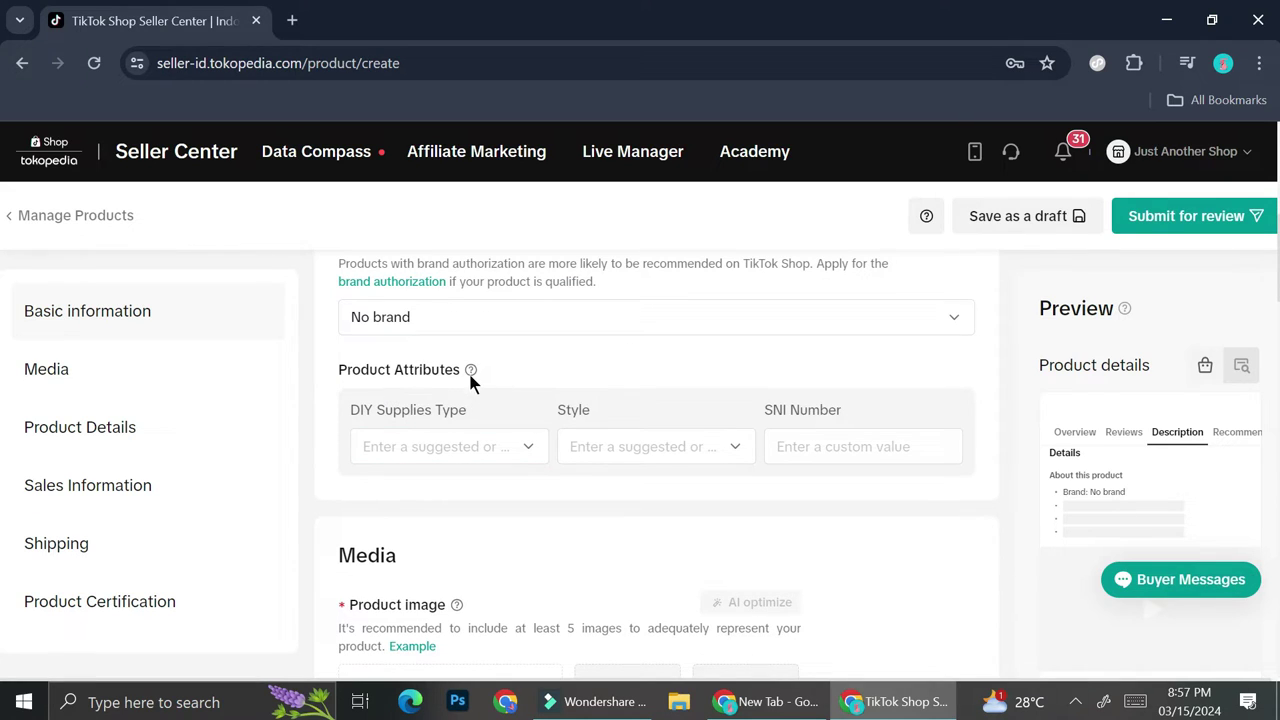
pyautogui.moveTo(471, 370)
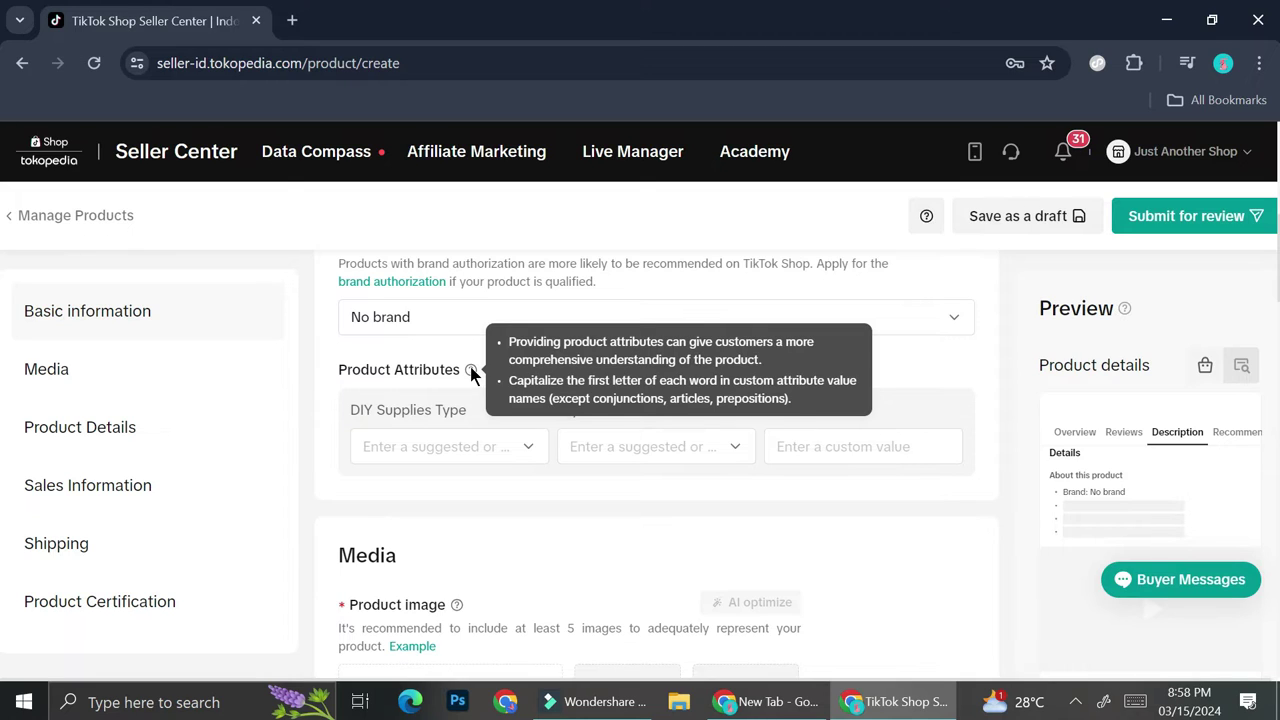
# Set the DIY Supplies Type attribute to Scrapbooking Set
pyautogui.click(432, 457)
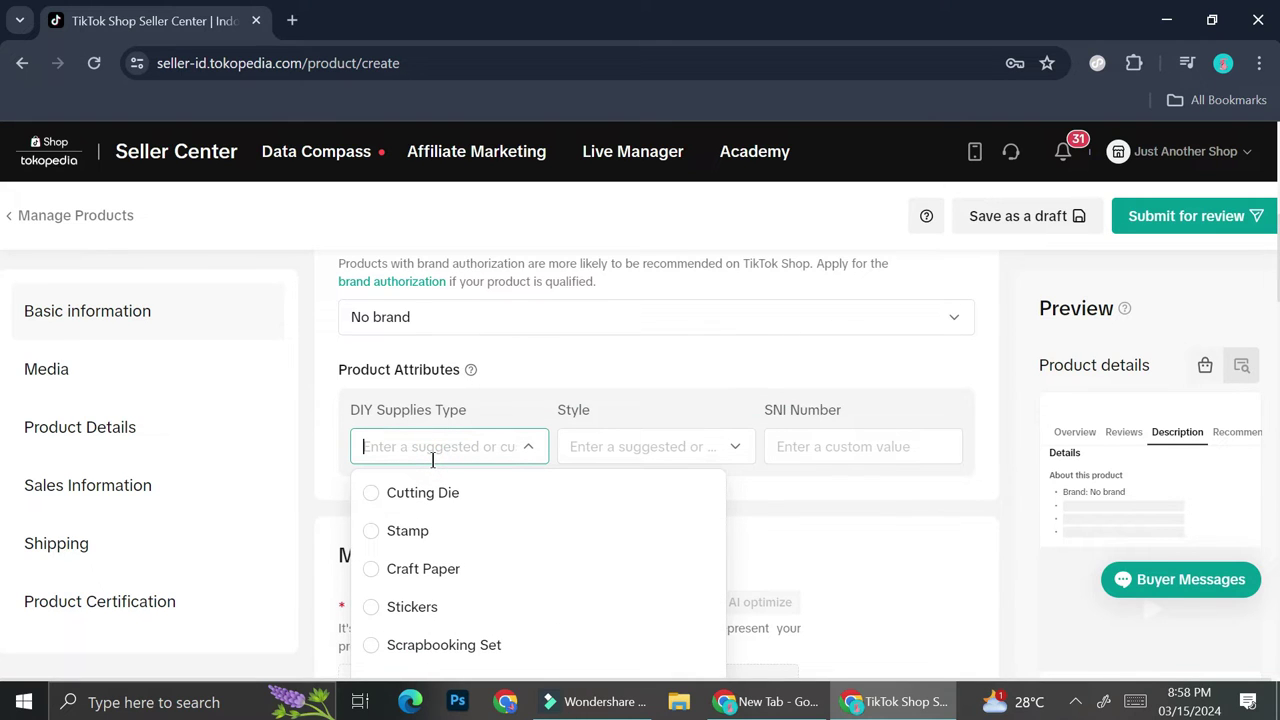
pyautogui.scroll(-1, 517, 422)
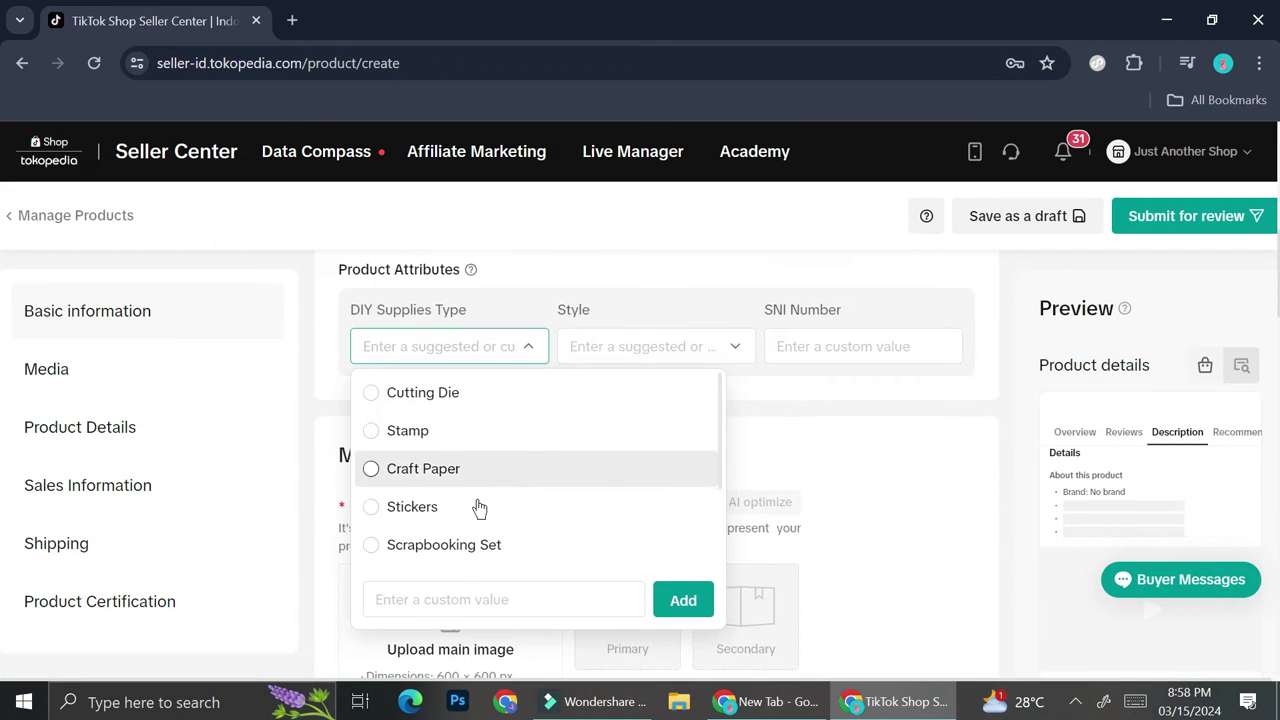
pyautogui.scroll(-2, 483, 512)
pyautogui.scroll(-1, 495, 490)
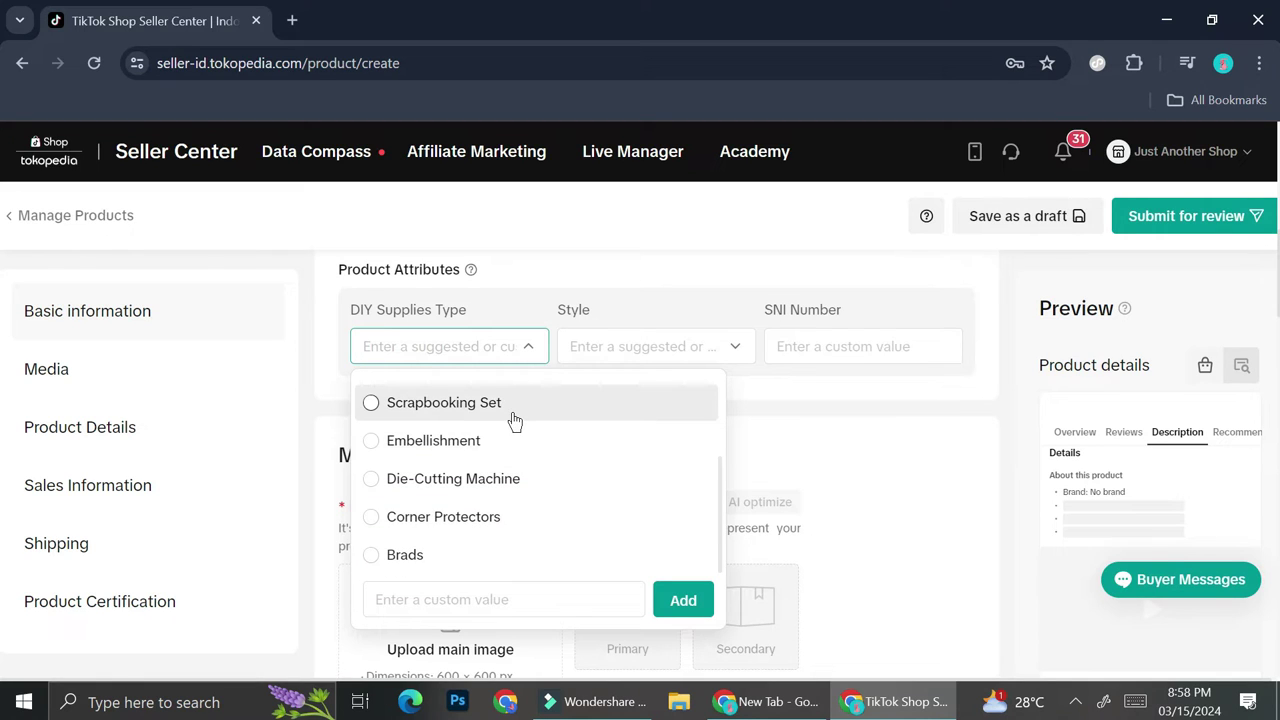
pyautogui.scroll(3, 512, 424)
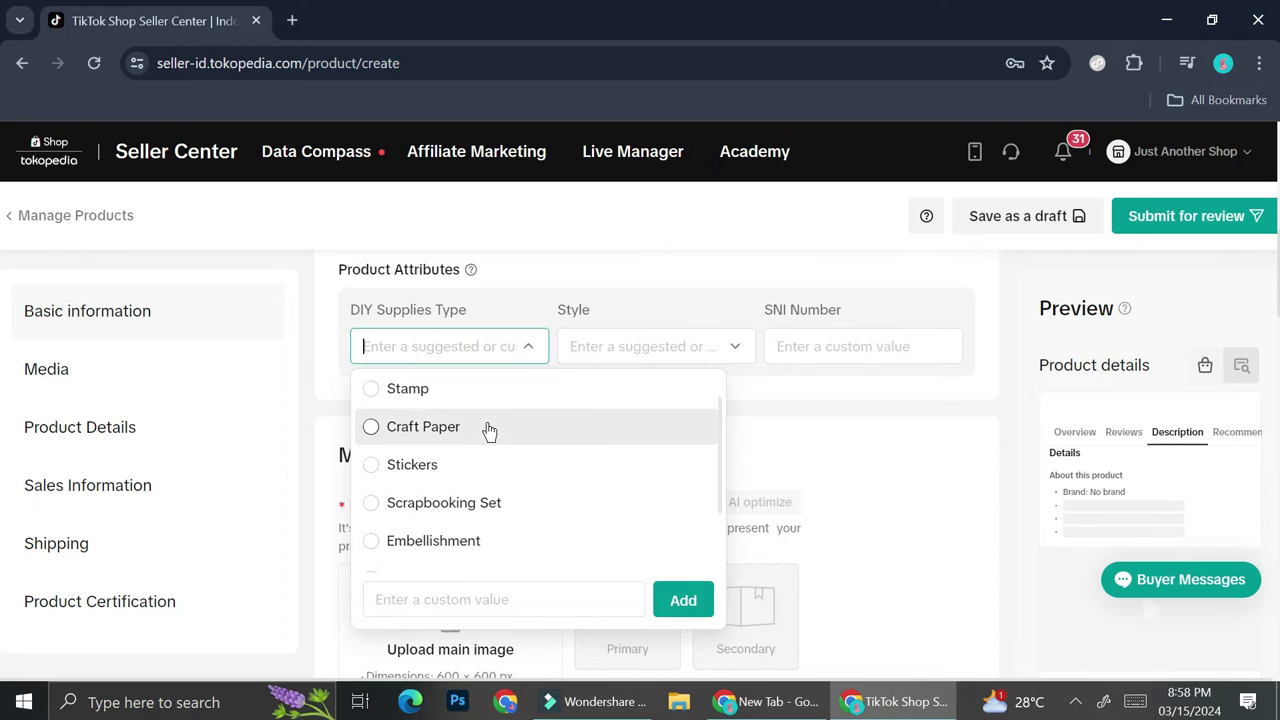
pyautogui.click(471, 503)
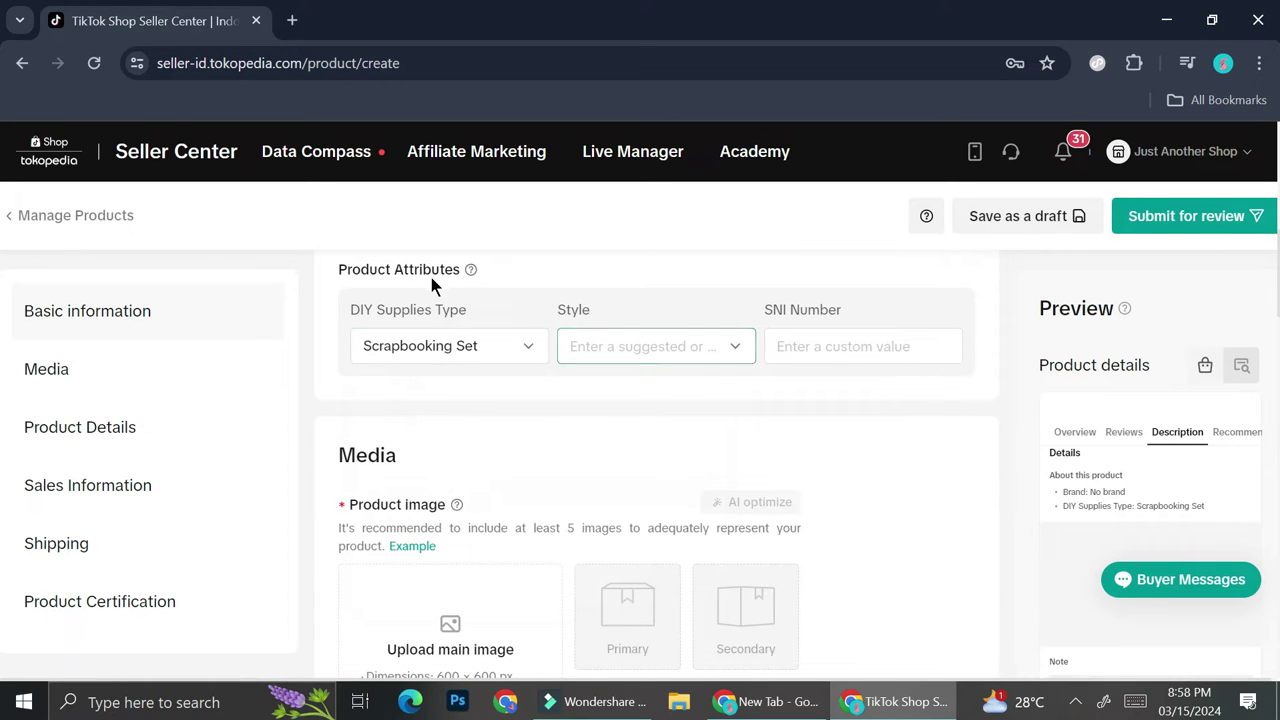
# Set the Style attribute to Traditional and move to the SNI Number field
pyautogui.click(603, 340)
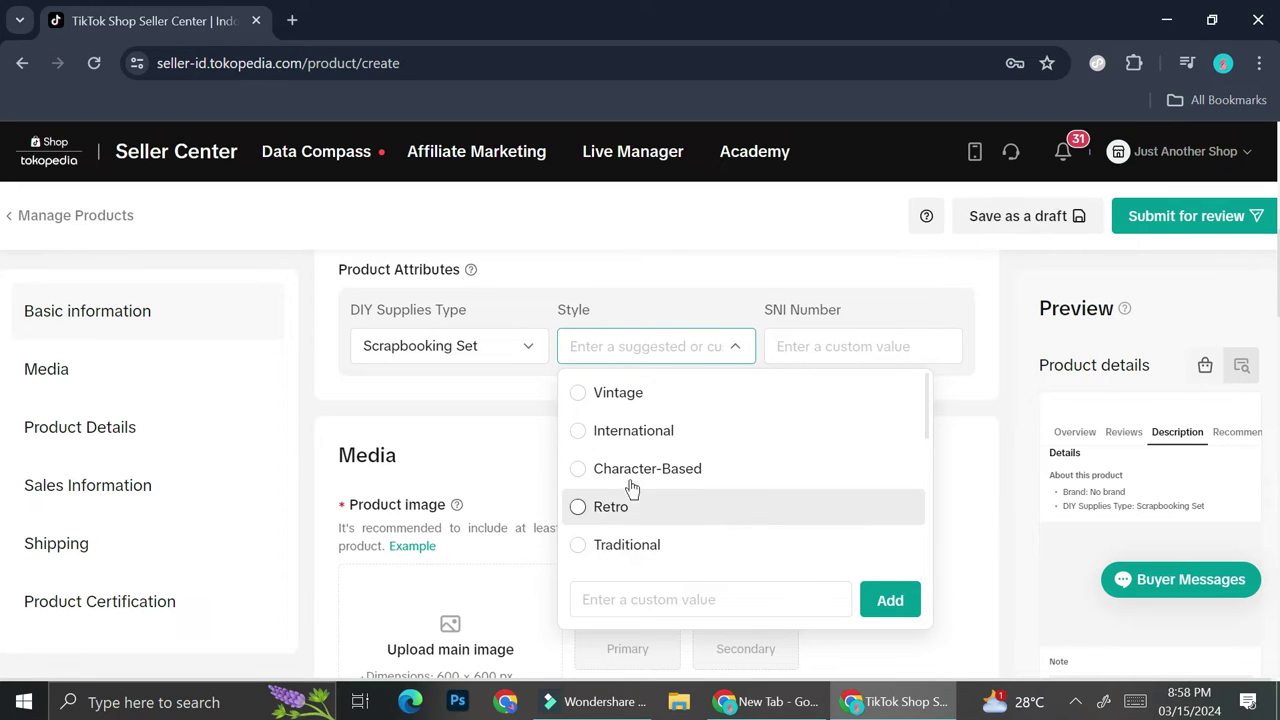
pyautogui.click(627, 545)
pyautogui.click(798, 353)
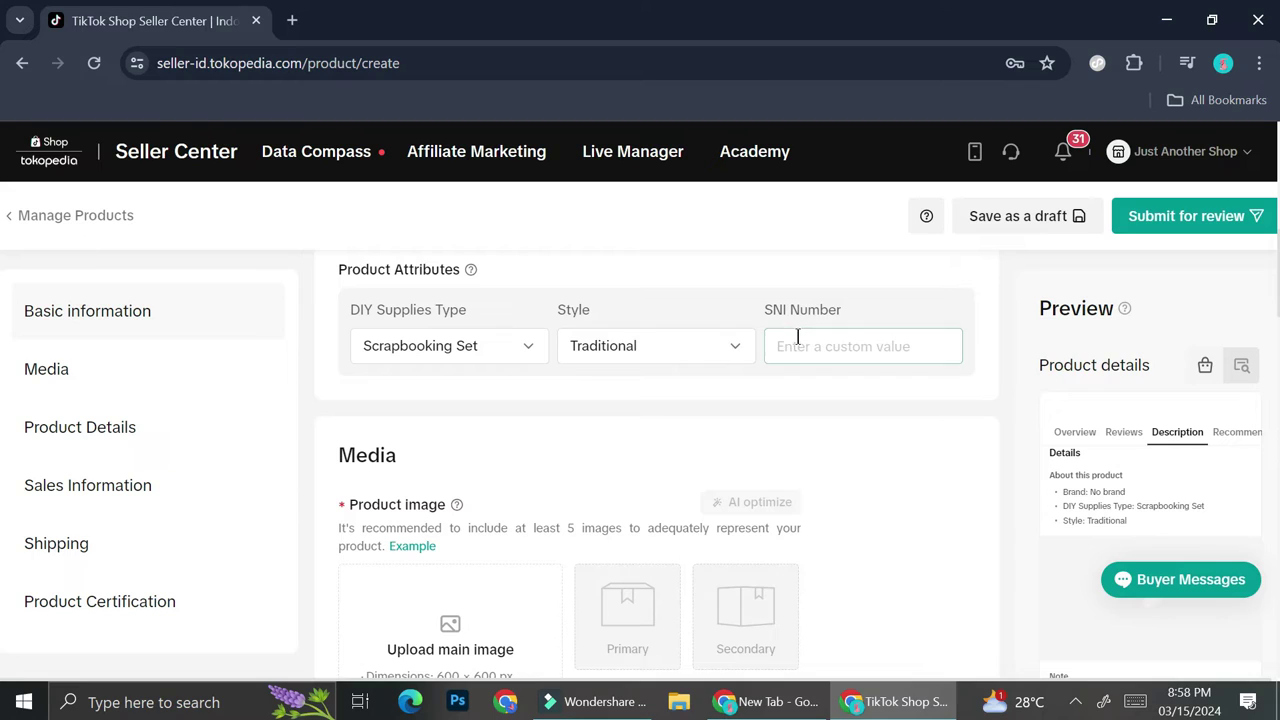
pyautogui.click(898, 352)
pyautogui.scroll(-1, 848, 367)
pyautogui.scroll(-1, 835, 368)
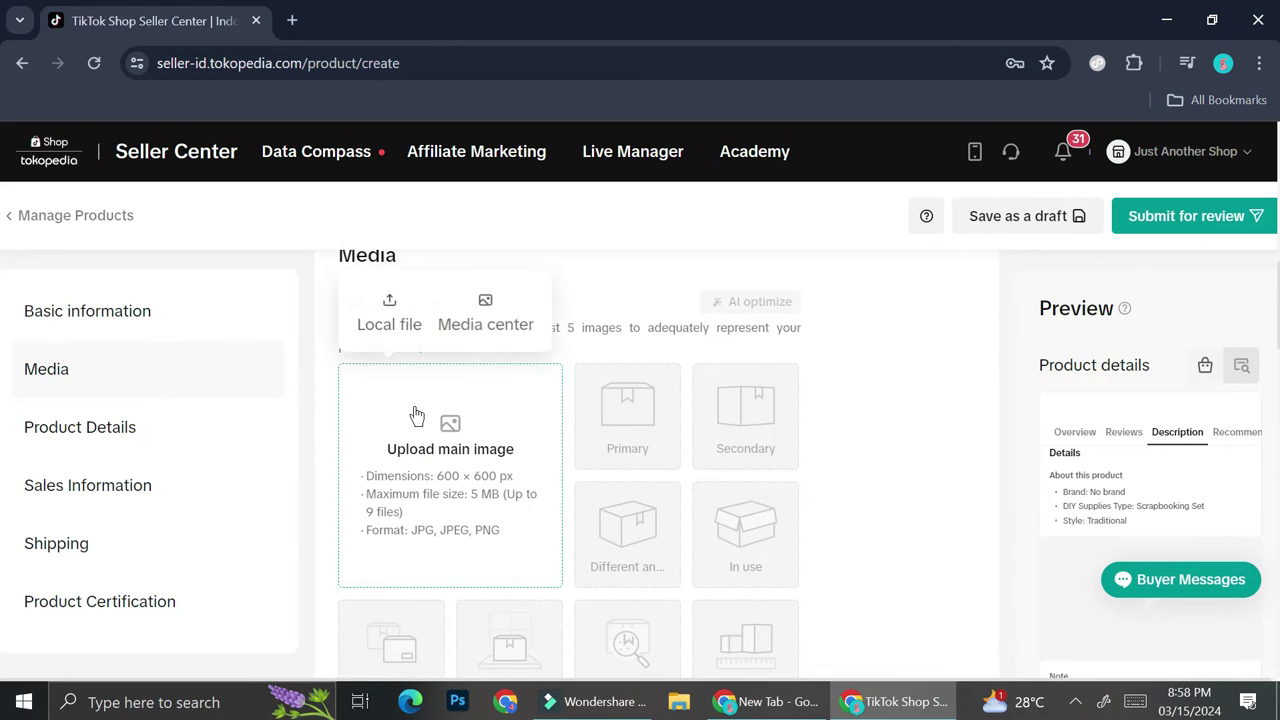
pyautogui.scroll(-2, 691, 319)
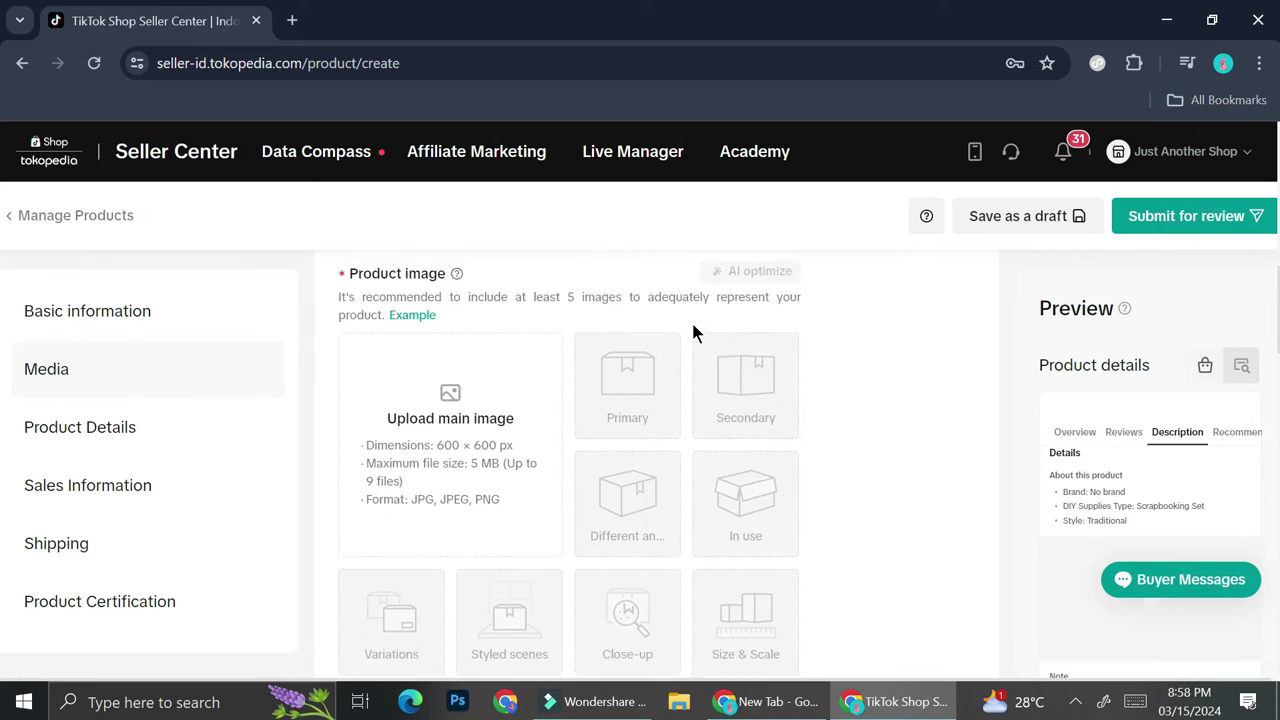
pyautogui.scroll(2, 660, 346)
pyautogui.moveTo(432, 330)
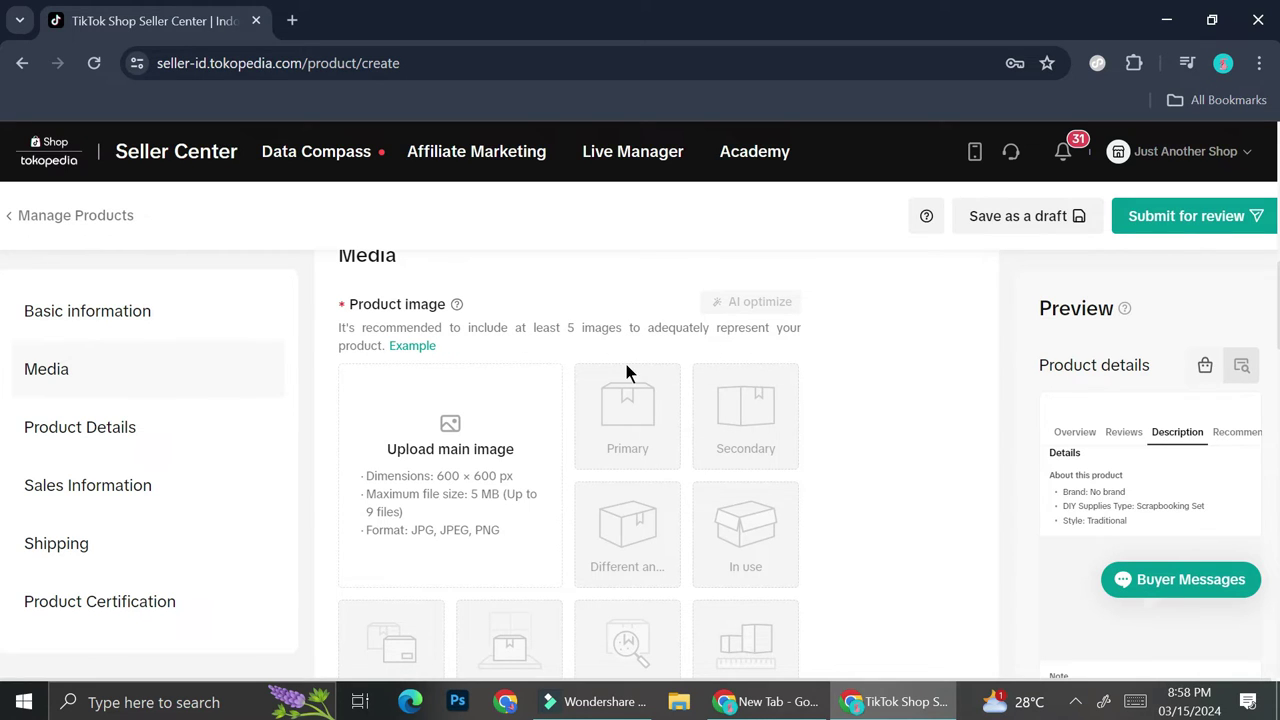
pyautogui.scroll(-1, 600, 380)
pyautogui.scroll(1, 589, 379)
pyautogui.moveTo(428, 352)
pyautogui.scroll(-3, 894, 481)
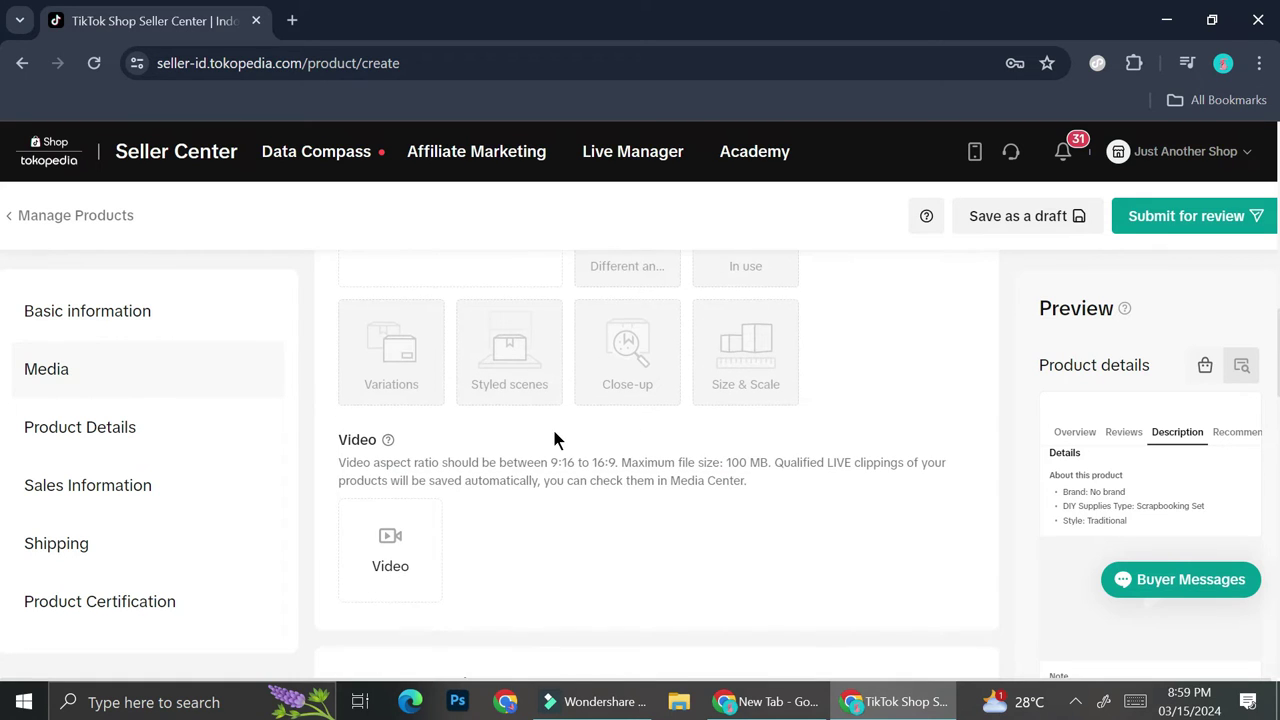
pyautogui.scroll(-2, 560, 425)
pyautogui.scroll(2, 566, 406)
pyautogui.scroll(-2, 470, 473)
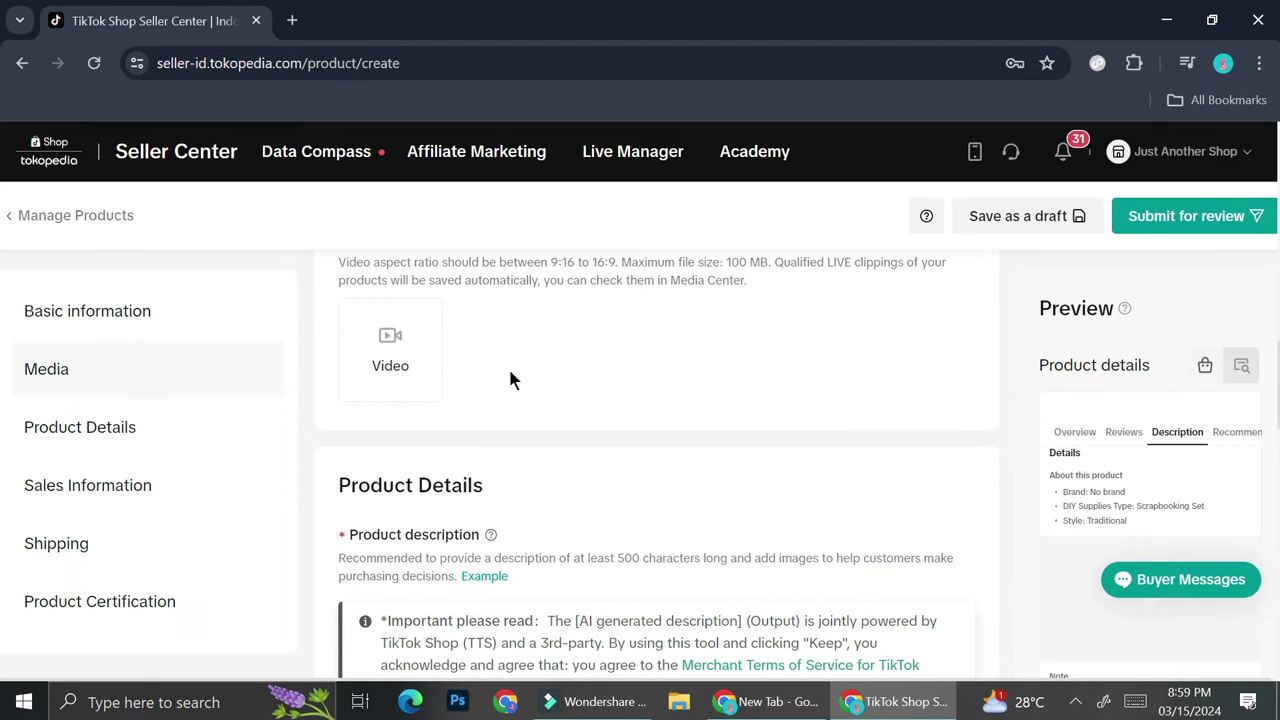
pyautogui.scroll(-3, 510, 378)
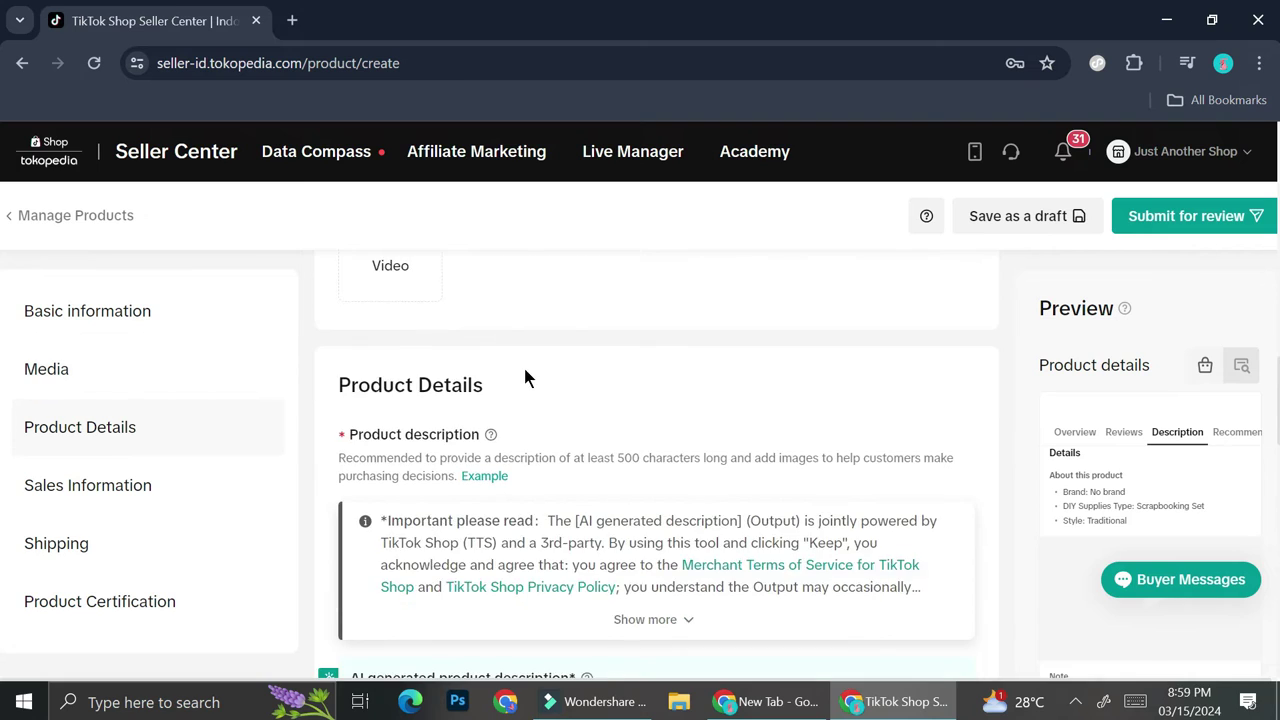
pyautogui.scroll(-2, 546, 470)
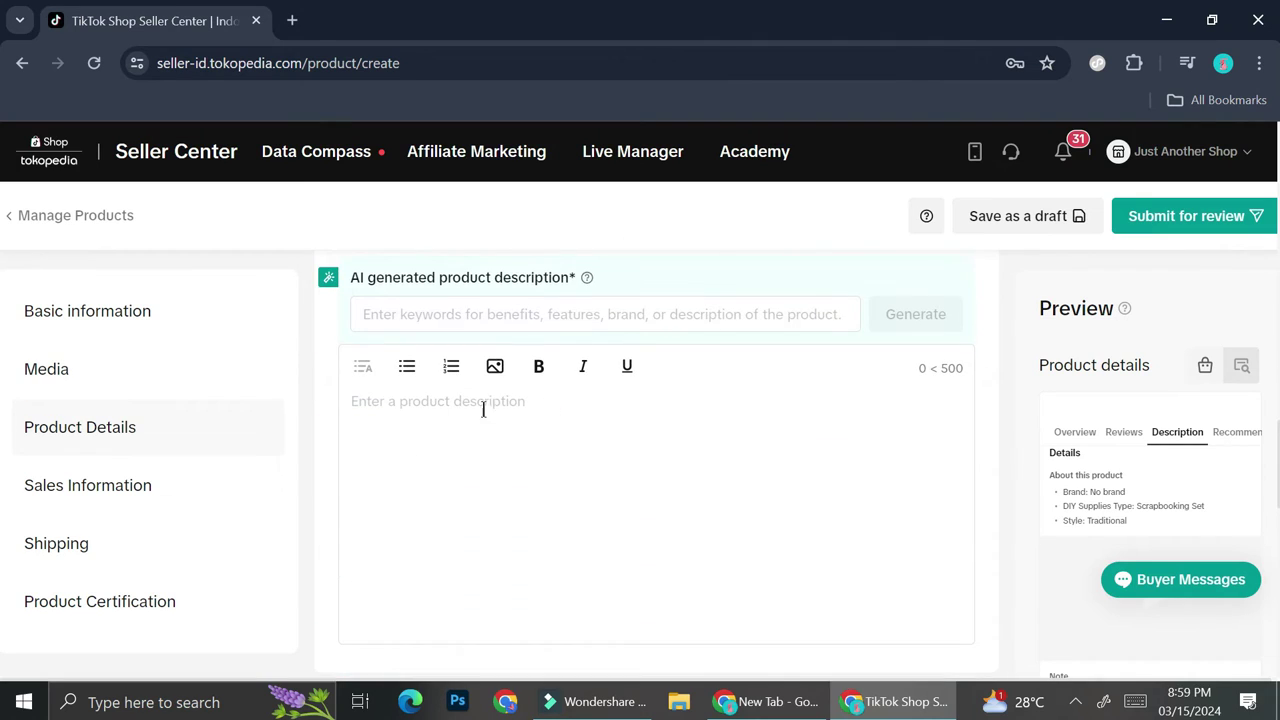
pyautogui.scroll(1, 558, 414)
pyautogui.click(558, 414)
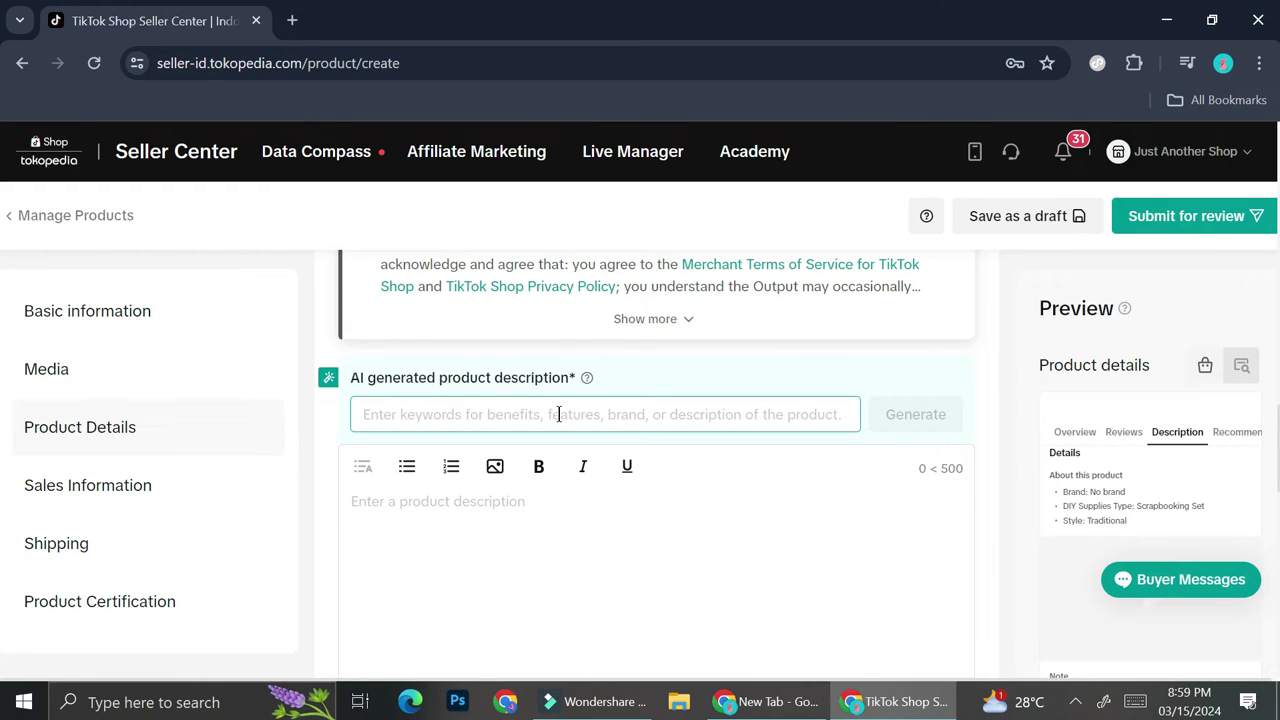
pyautogui.scroll(-1, 558, 414)
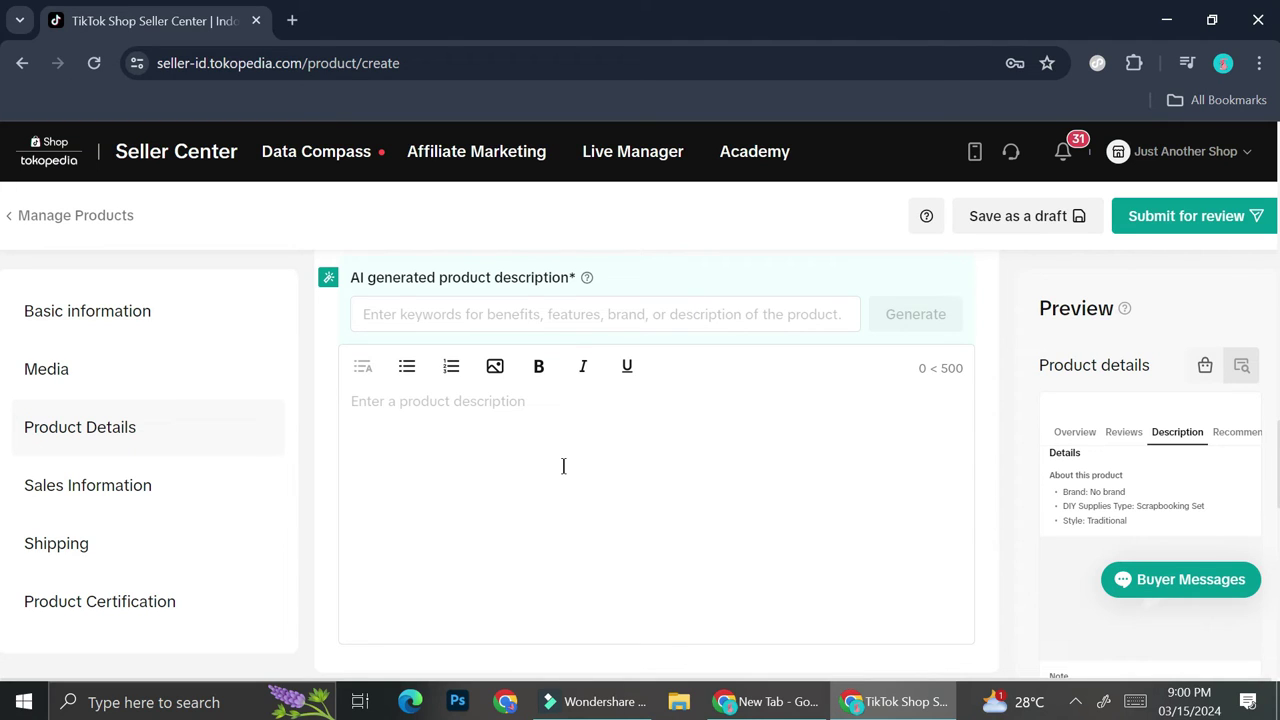
# Paste the three digital-product bullets into Product description (110/500 characters)
pyautogui.click(400, 416)
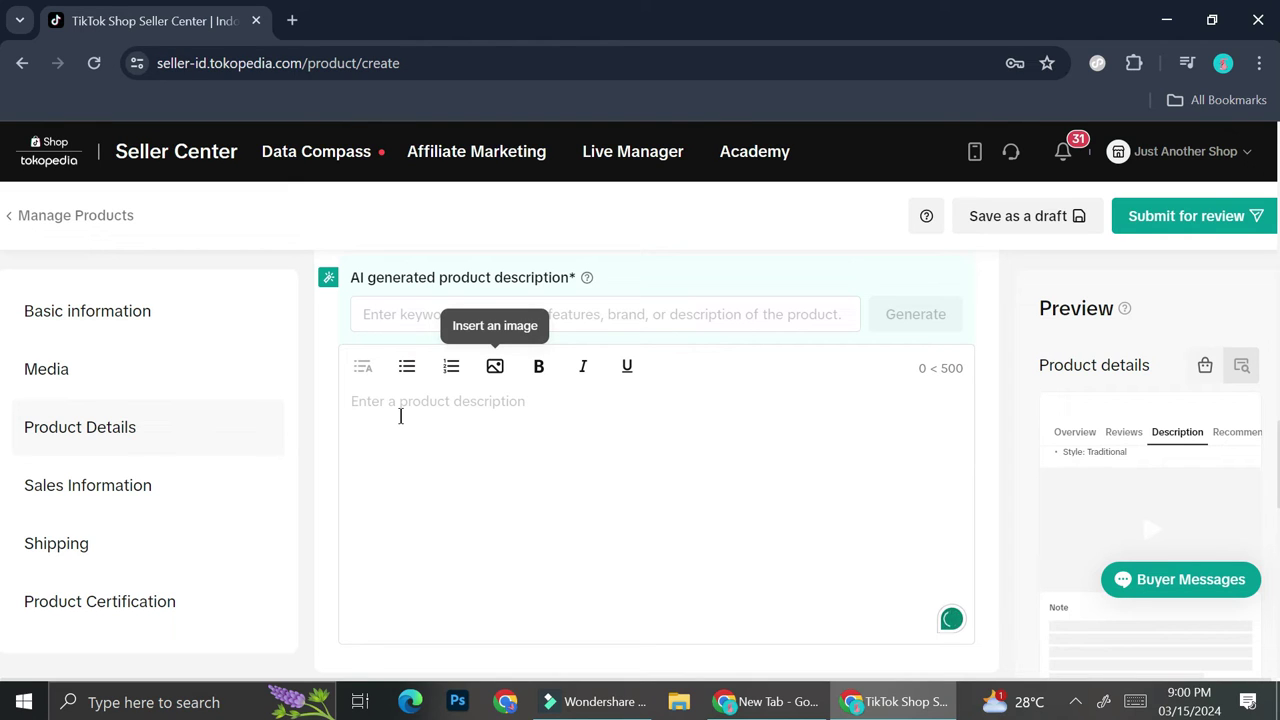
pyautogui.write("This is a digital product You will not receive any product You get a download link once you've made your payment")
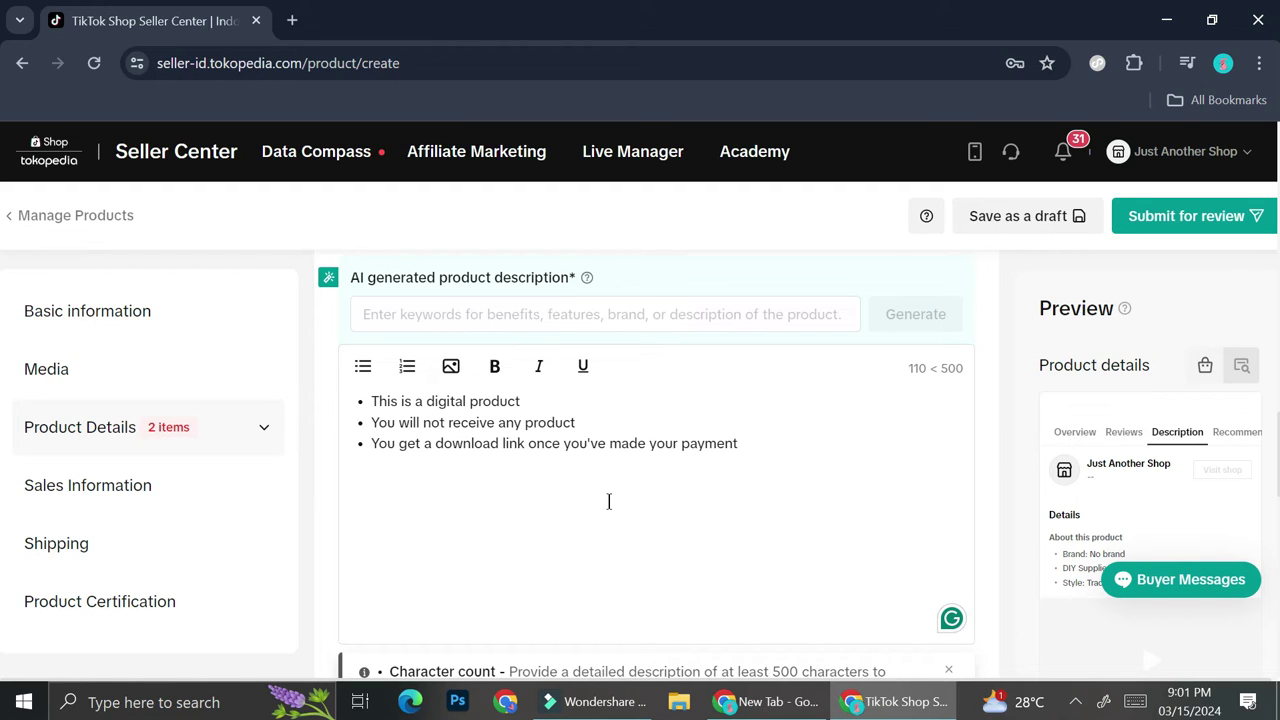
pyautogui.click(391, 443)
pyautogui.scroll(-5, 468, 592)
# Enter retail price Rp 65.000, quantity 10 and seller SKU 001
pyautogui.click(466, 452)
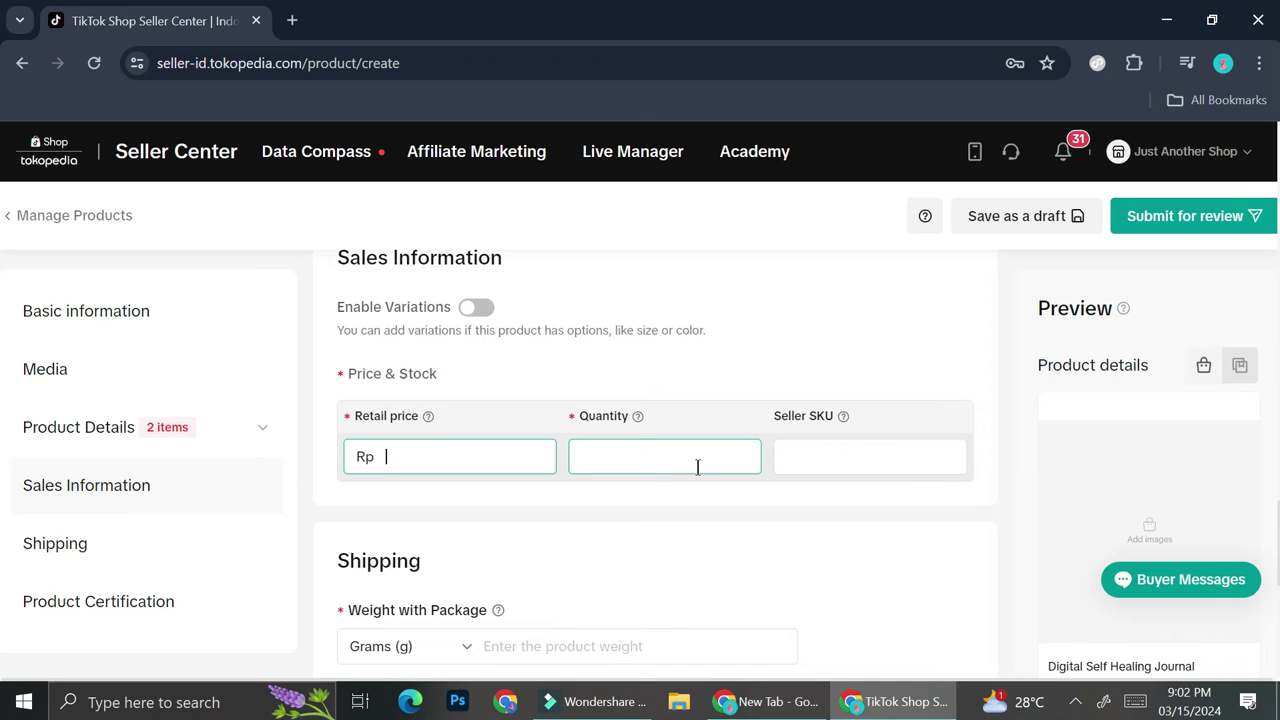
pyautogui.write('65.000')
pyautogui.click(679, 457)
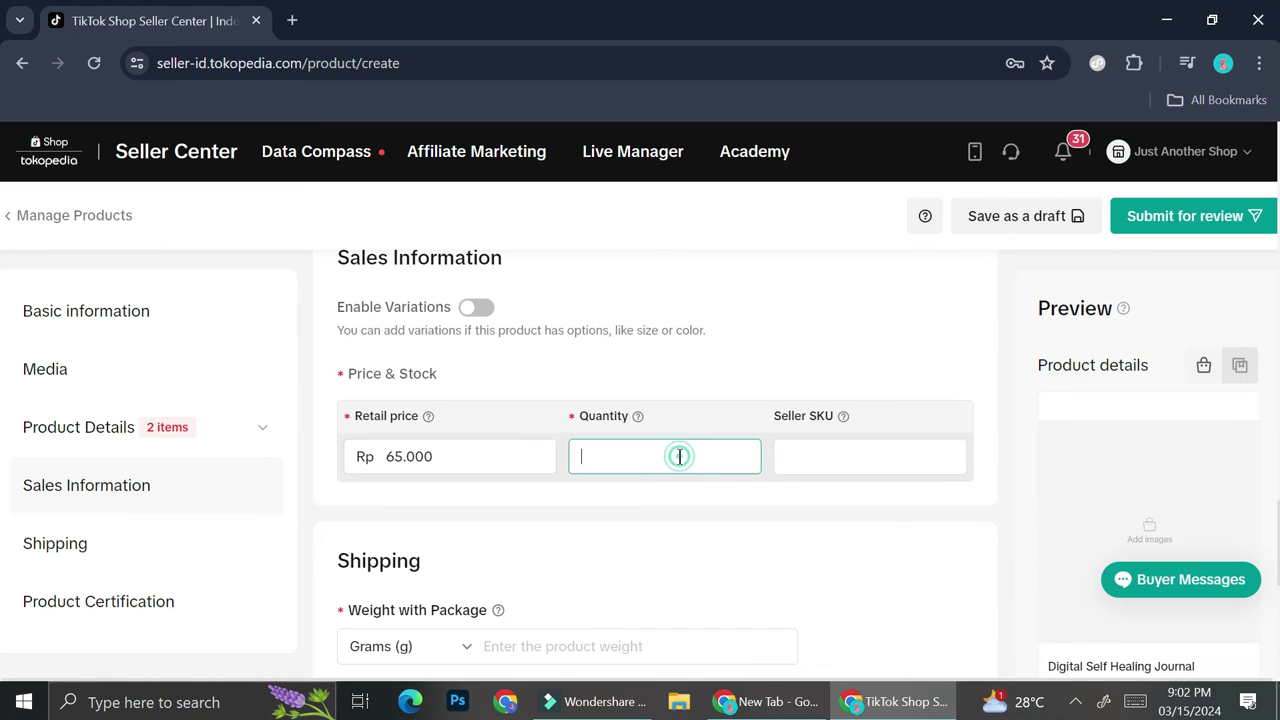
pyautogui.write('10')
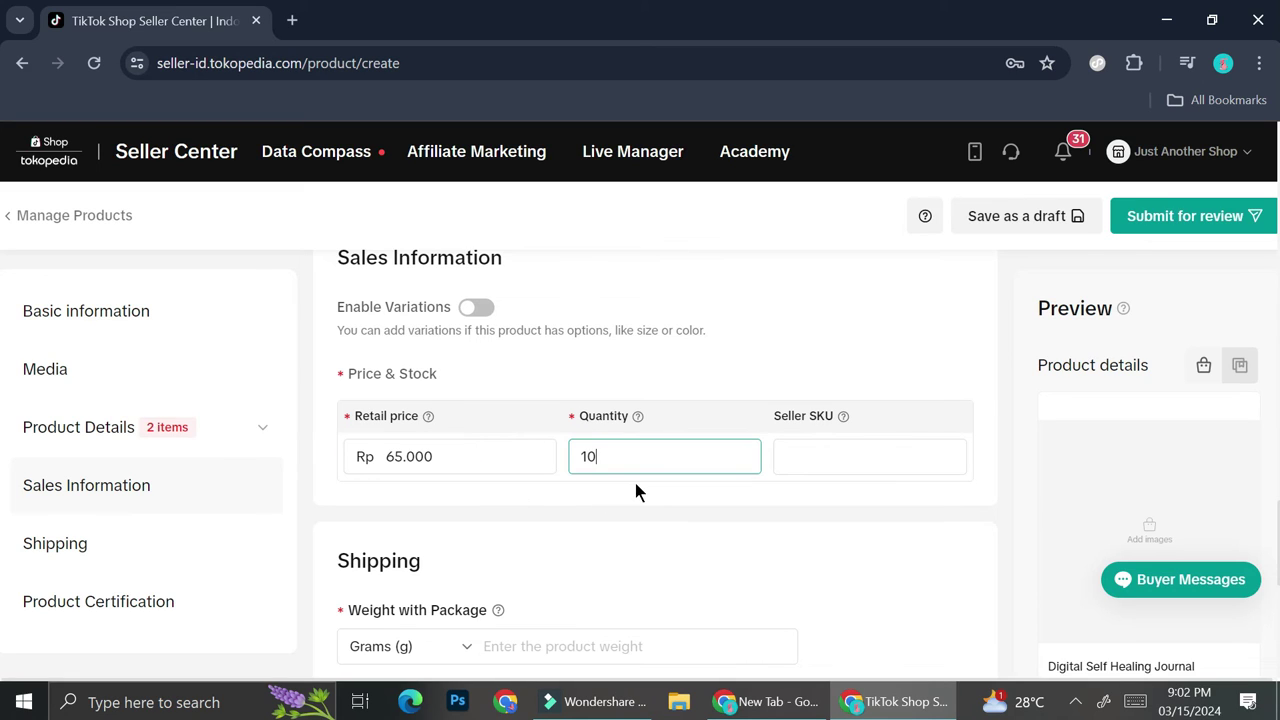
pyautogui.press('Tab')
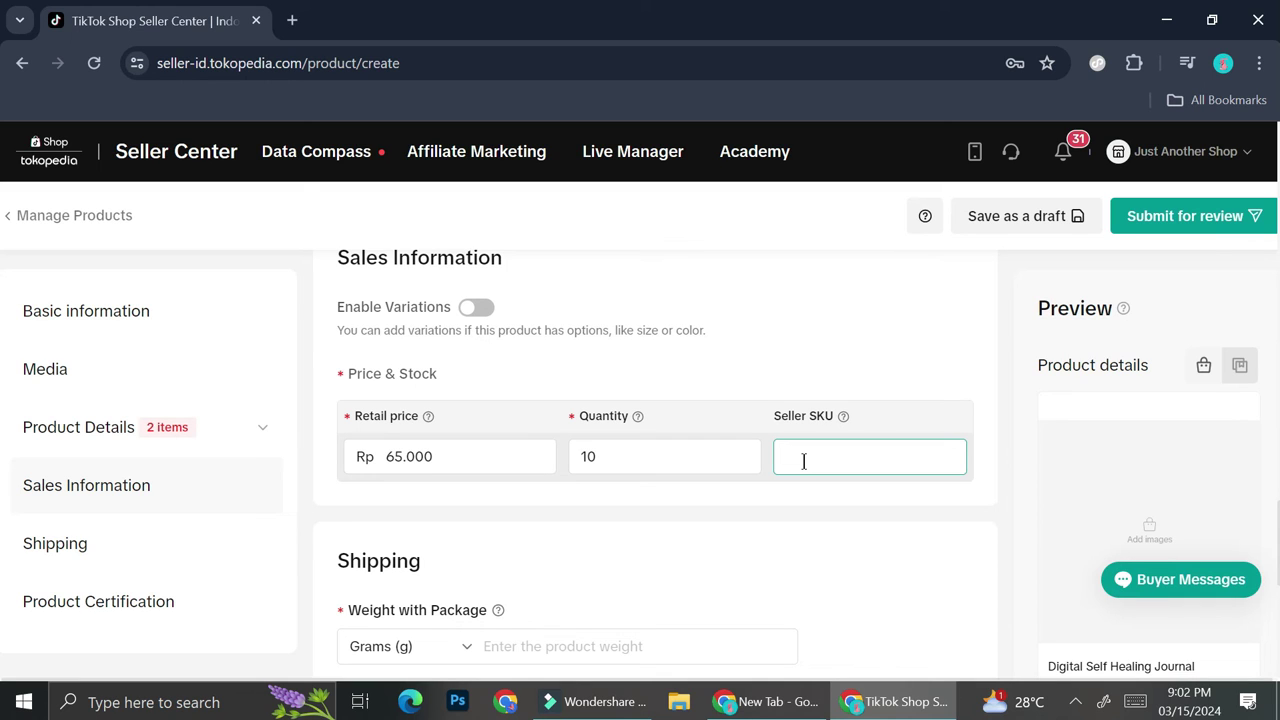
pyautogui.write('001')
pyautogui.scroll(-2, 803, 460)
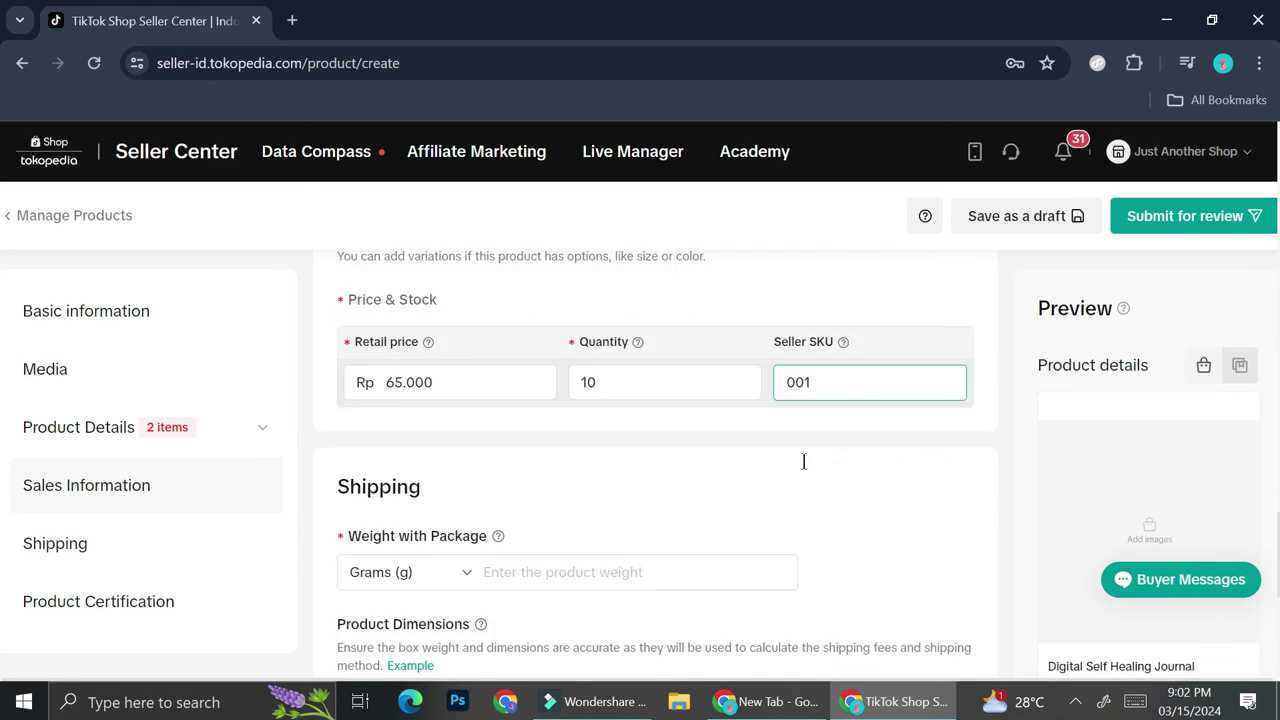
pyautogui.click(640, 410)
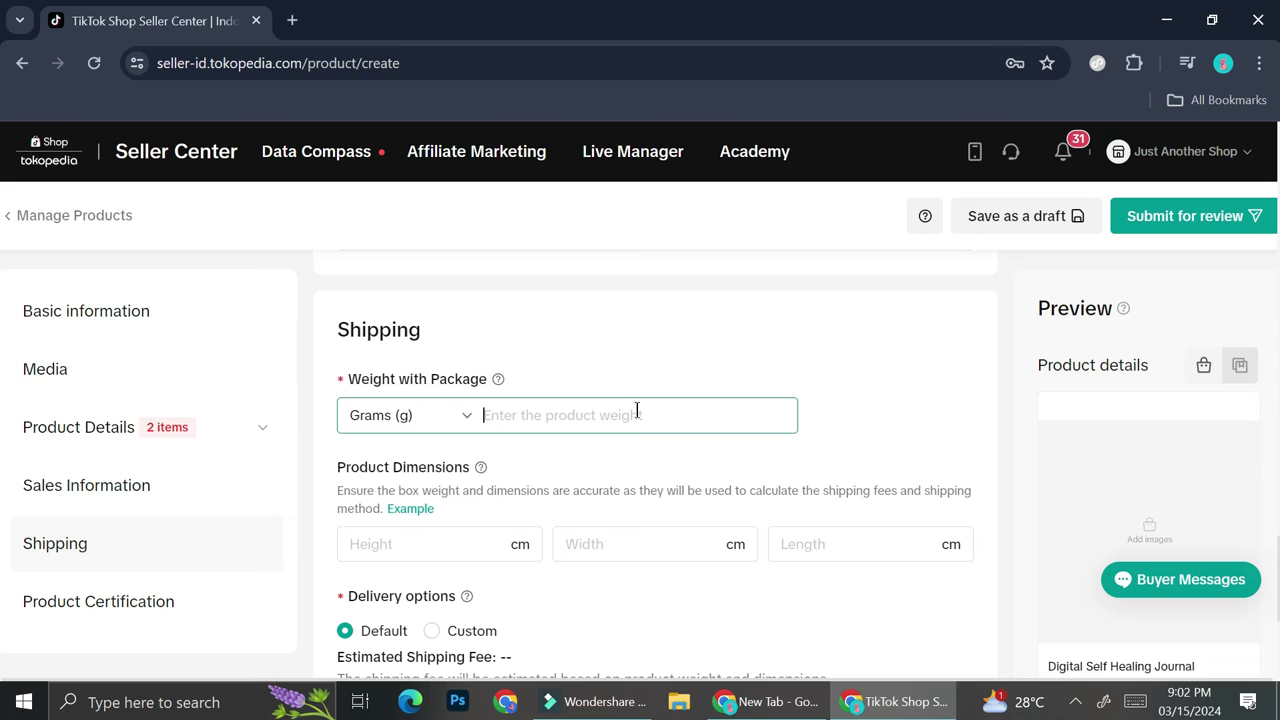
# Set the package weight to 1 kg
pyautogui.click(415, 417)
pyautogui.click(405, 496)
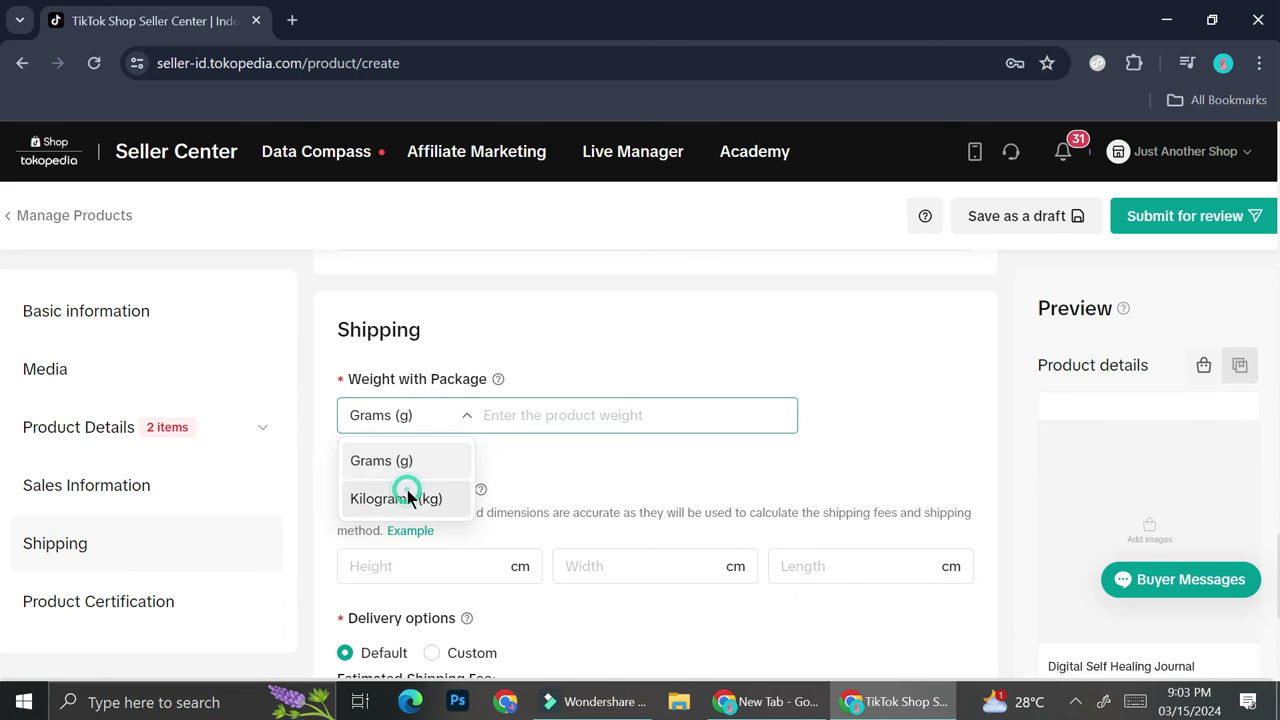
pyautogui.click(528, 412)
pyautogui.write('1')
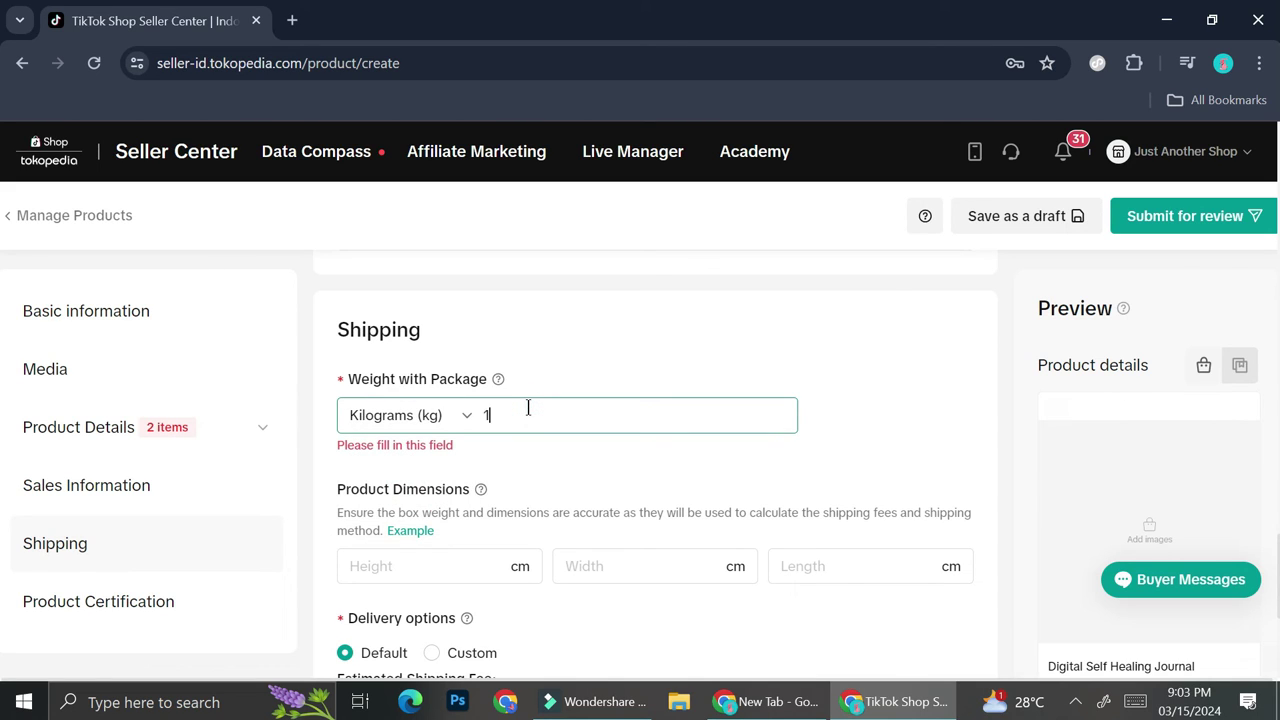
pyautogui.click(553, 461)
pyautogui.scroll(-2, 640, 466)
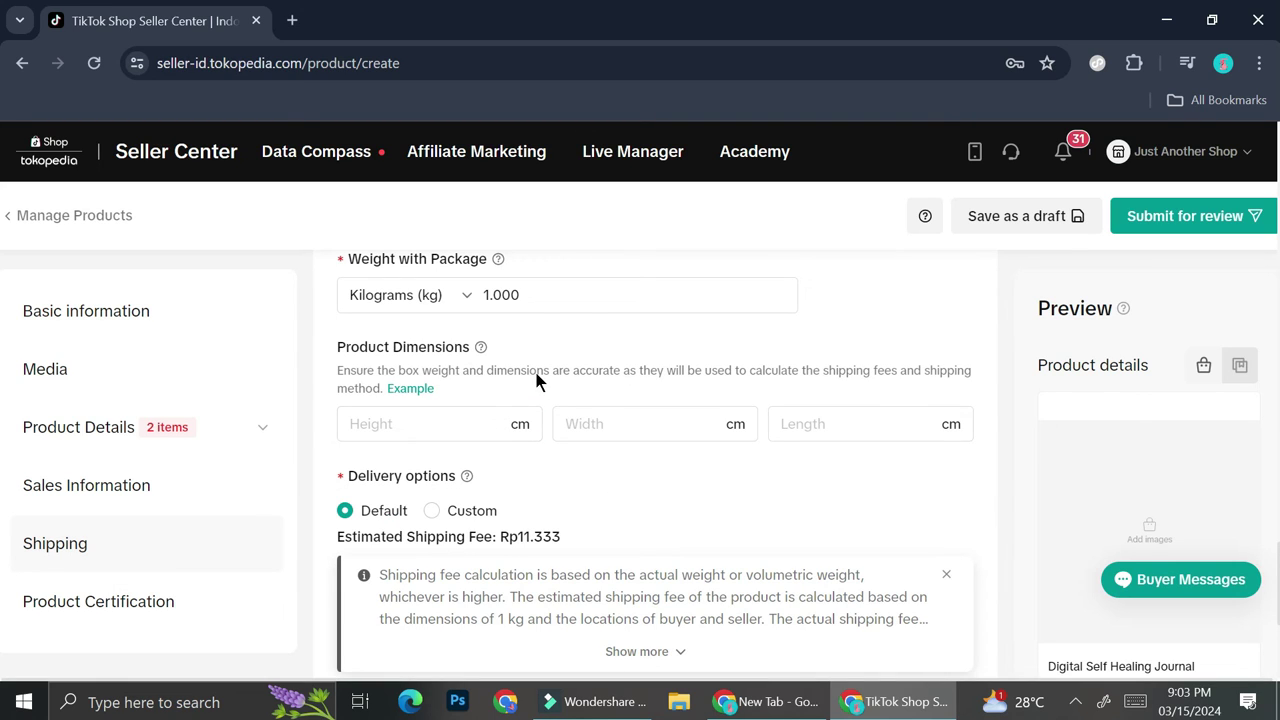
pyautogui.scroll(-1, 527, 471)
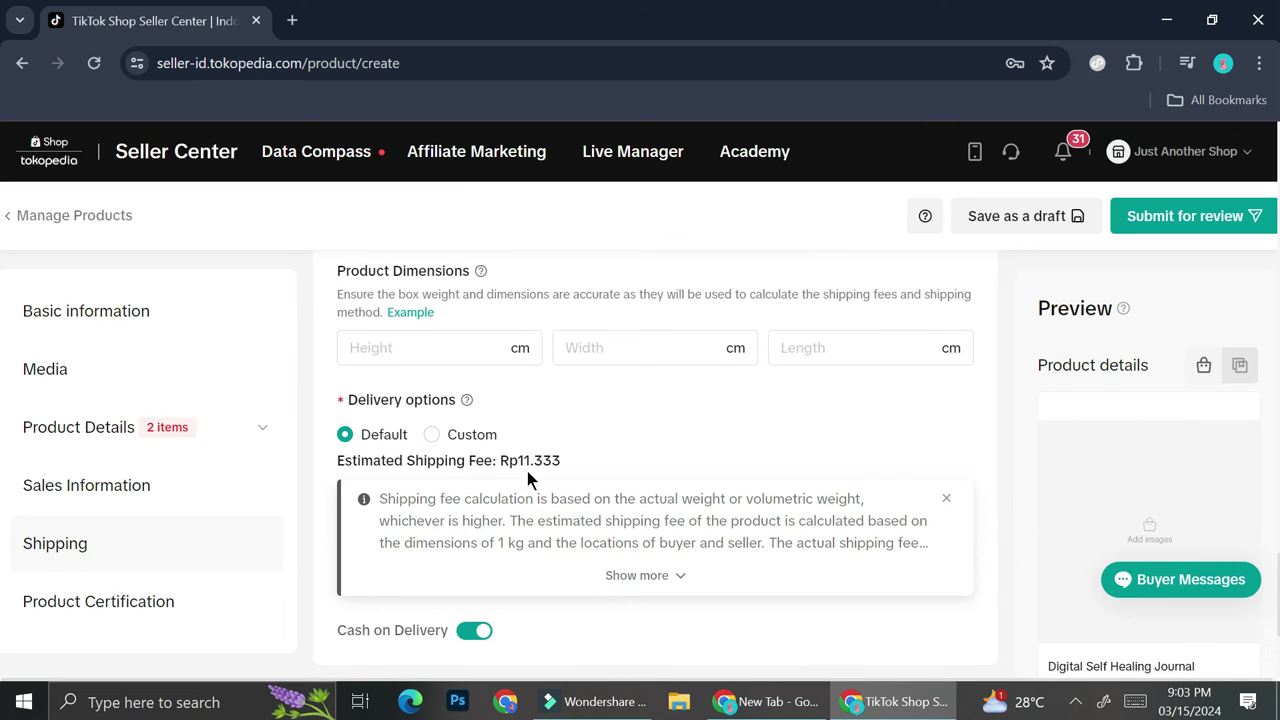
pyautogui.scroll(-1, 527, 472)
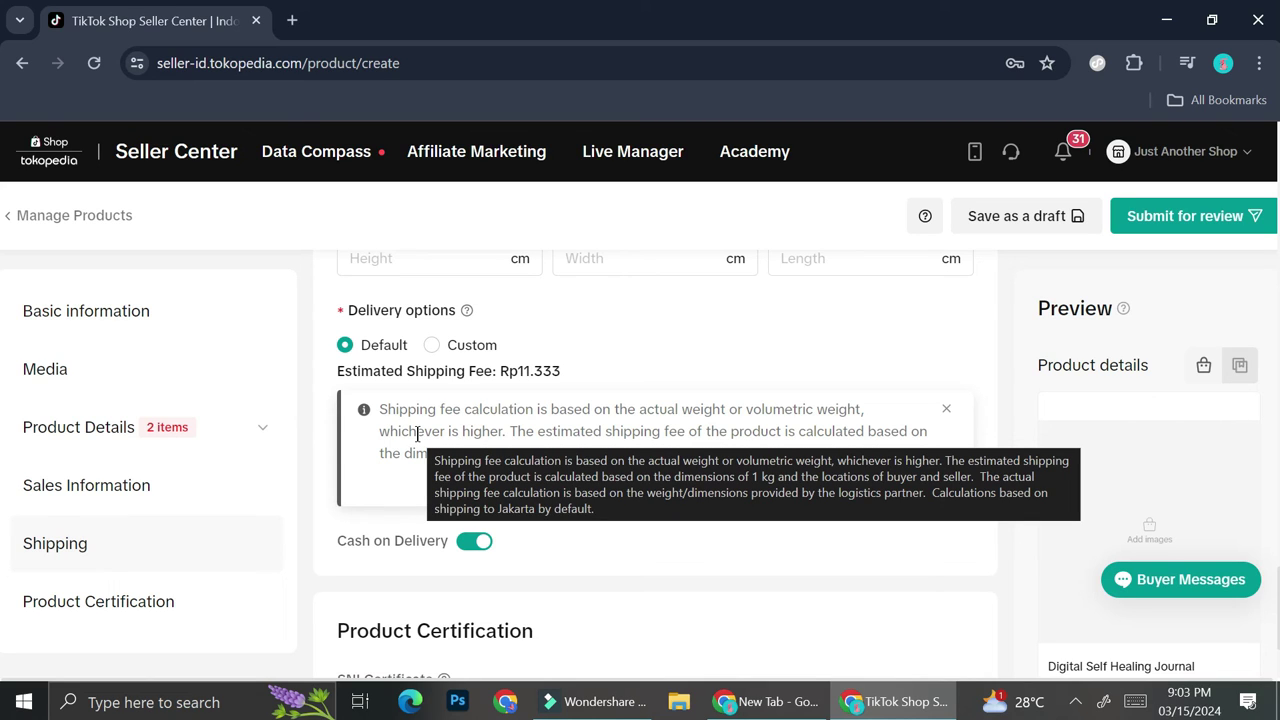
# Keep Default delivery after checking Custom, and switch off Cash on Delivery
pyautogui.click(431, 345)
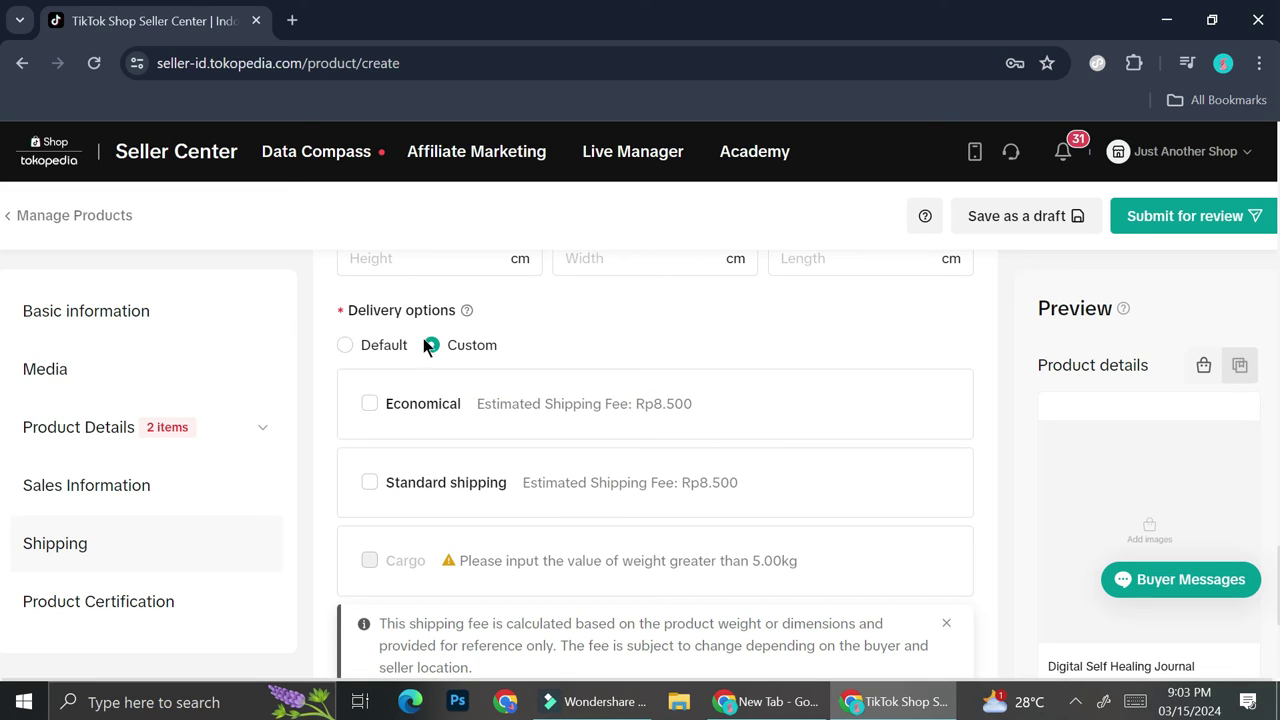
pyautogui.click(367, 350)
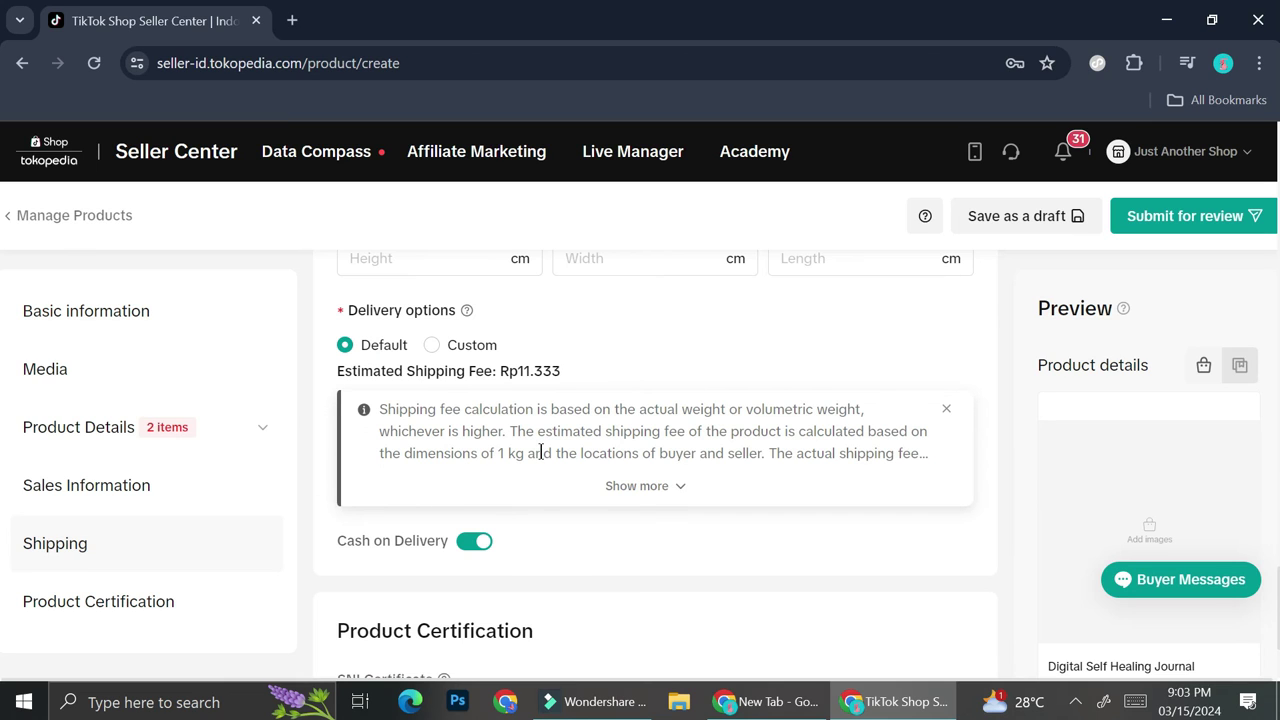
pyautogui.scroll(-1, 538, 452)
pyautogui.scroll(2, 520, 480)
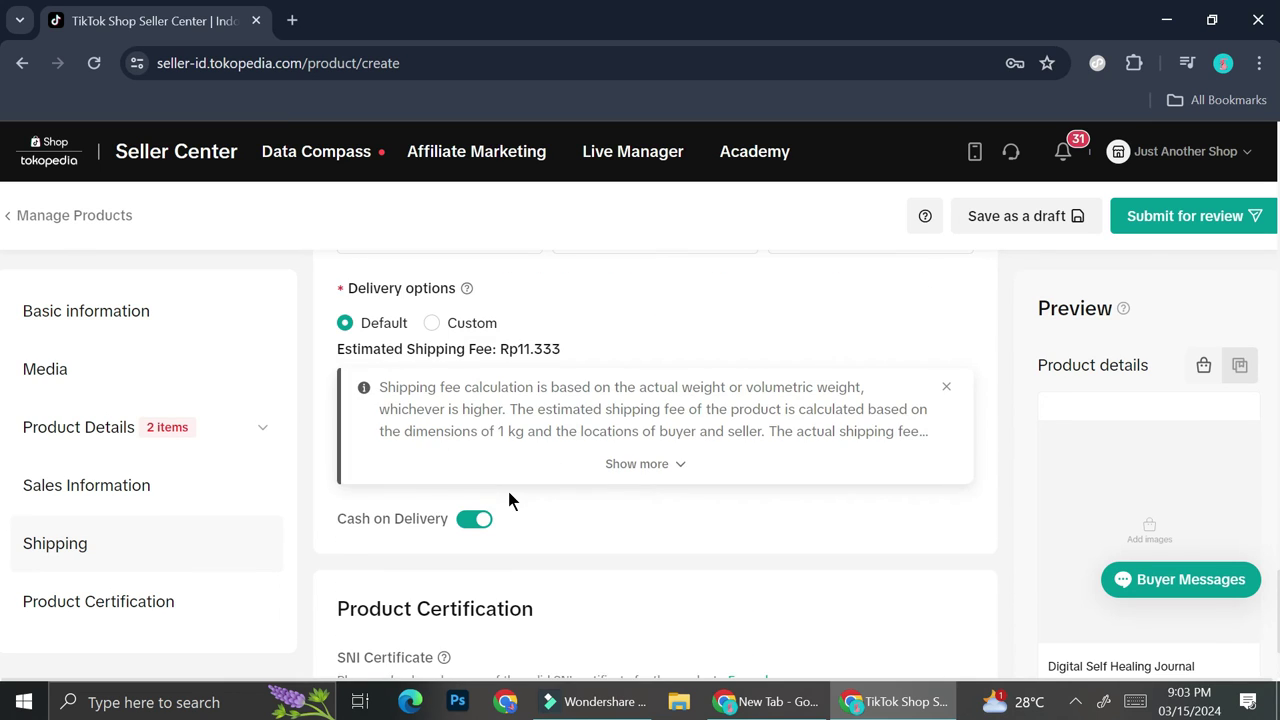
pyautogui.click(476, 521)
pyautogui.scroll(-1, 543, 506)
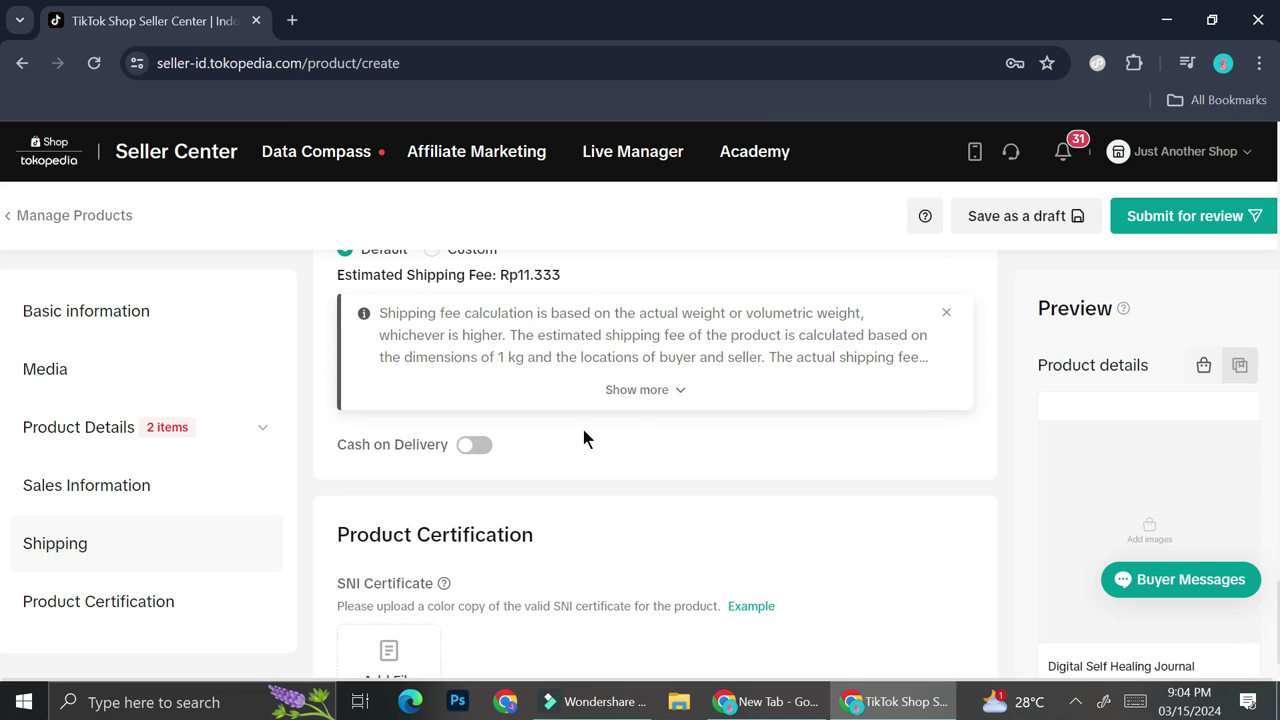
pyautogui.scroll(-1, 583, 440)
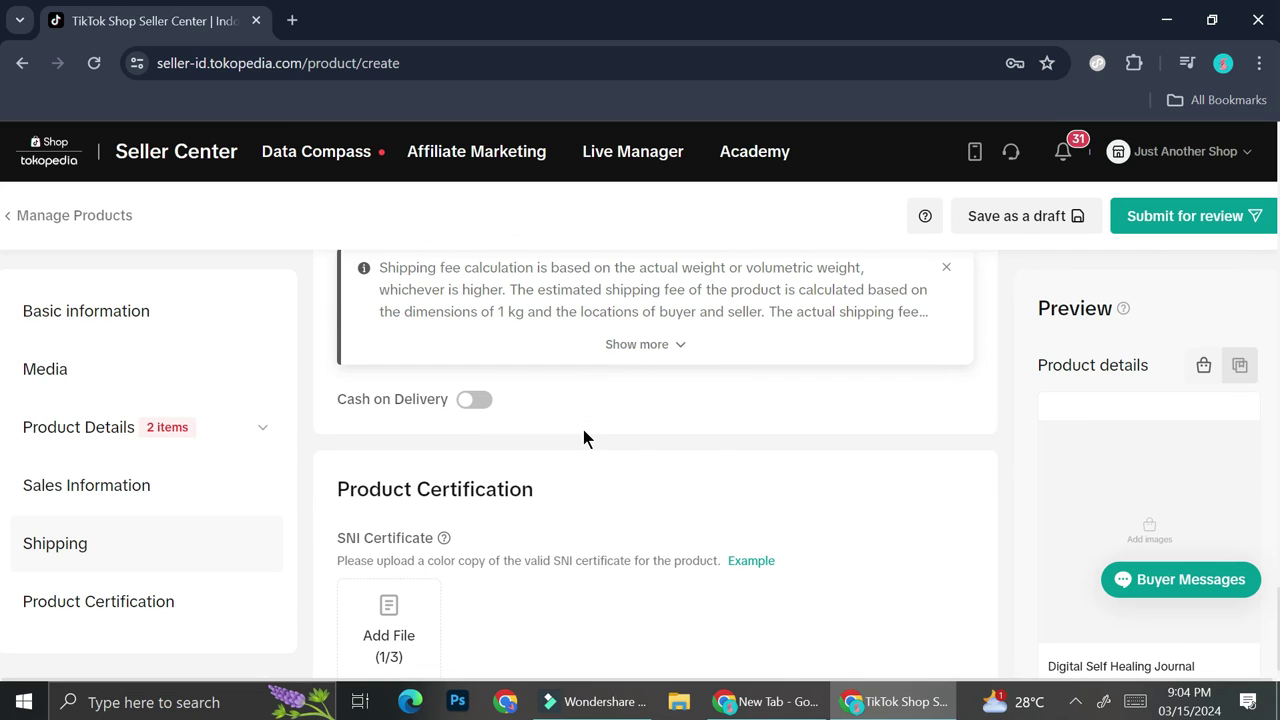
pyautogui.scroll(-1, 585, 439)
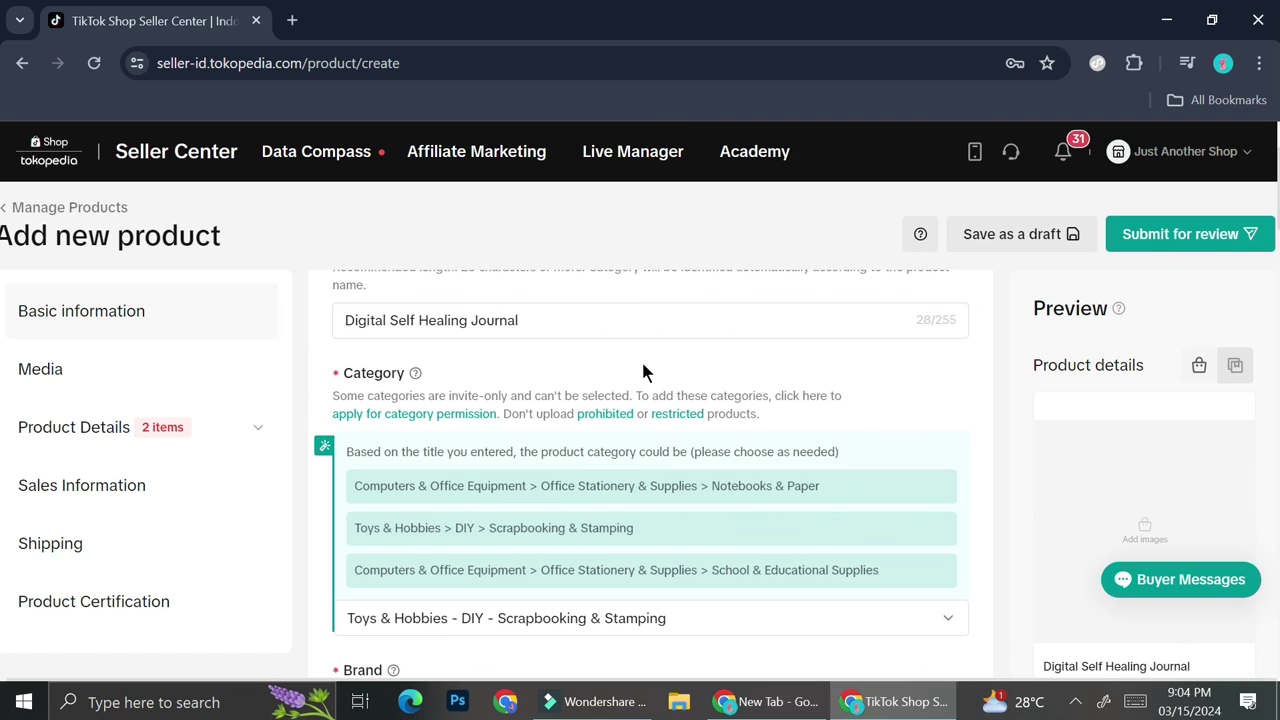
# Store the Digital Self Healing Journal form as a draft, then navigate back to the homepage
pyautogui.scroll(-2, 645, 373)
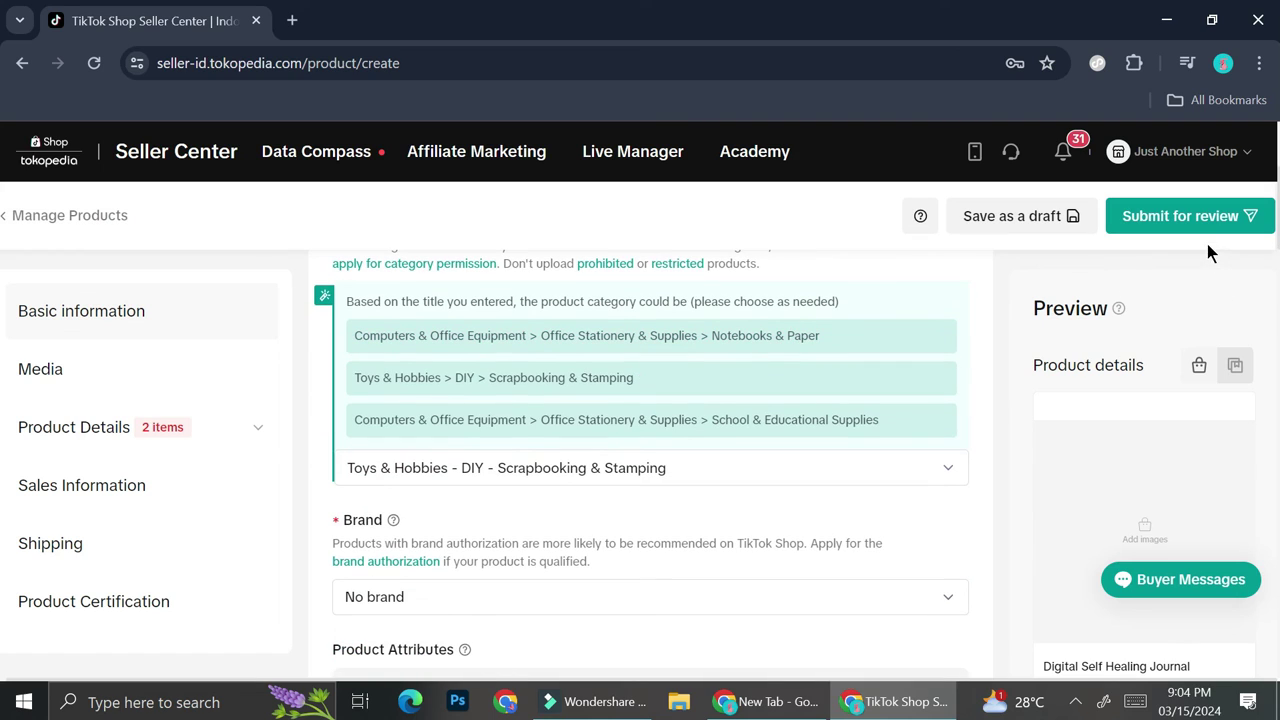
pyautogui.click(1046, 214)
pyautogui.scroll(3, 485, 368)
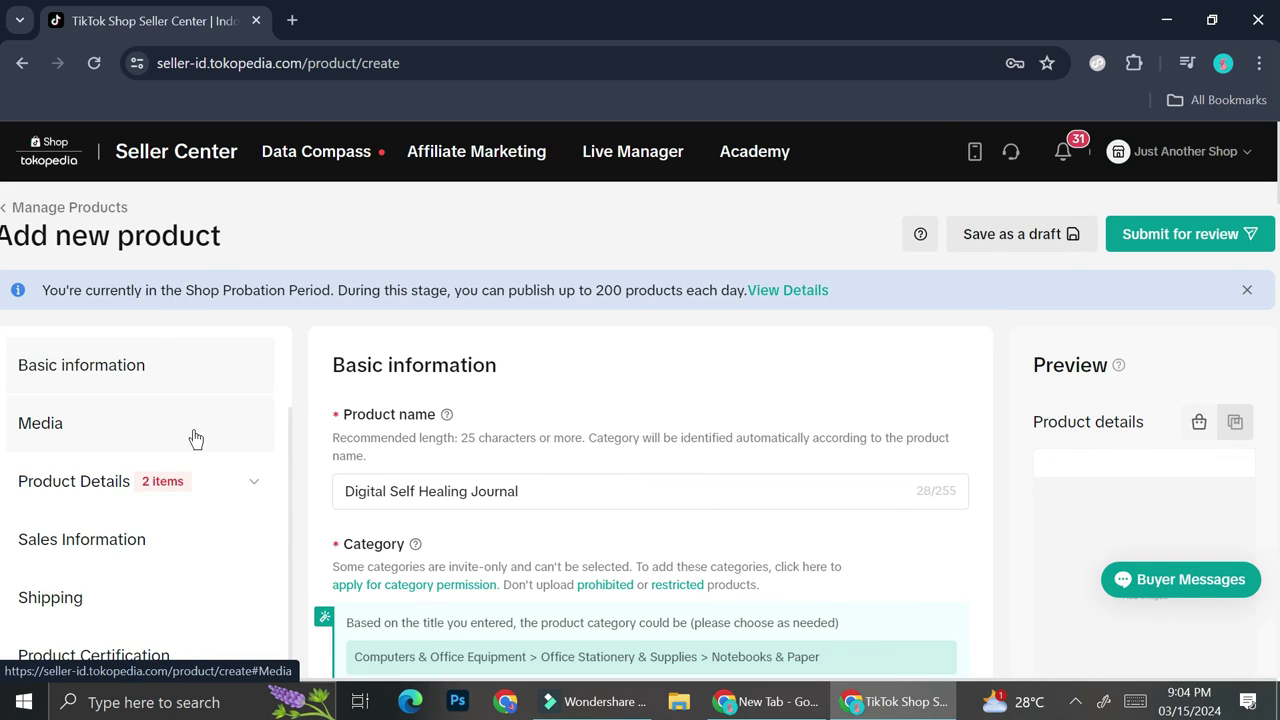
pyautogui.hotkey('alt', 'Left')
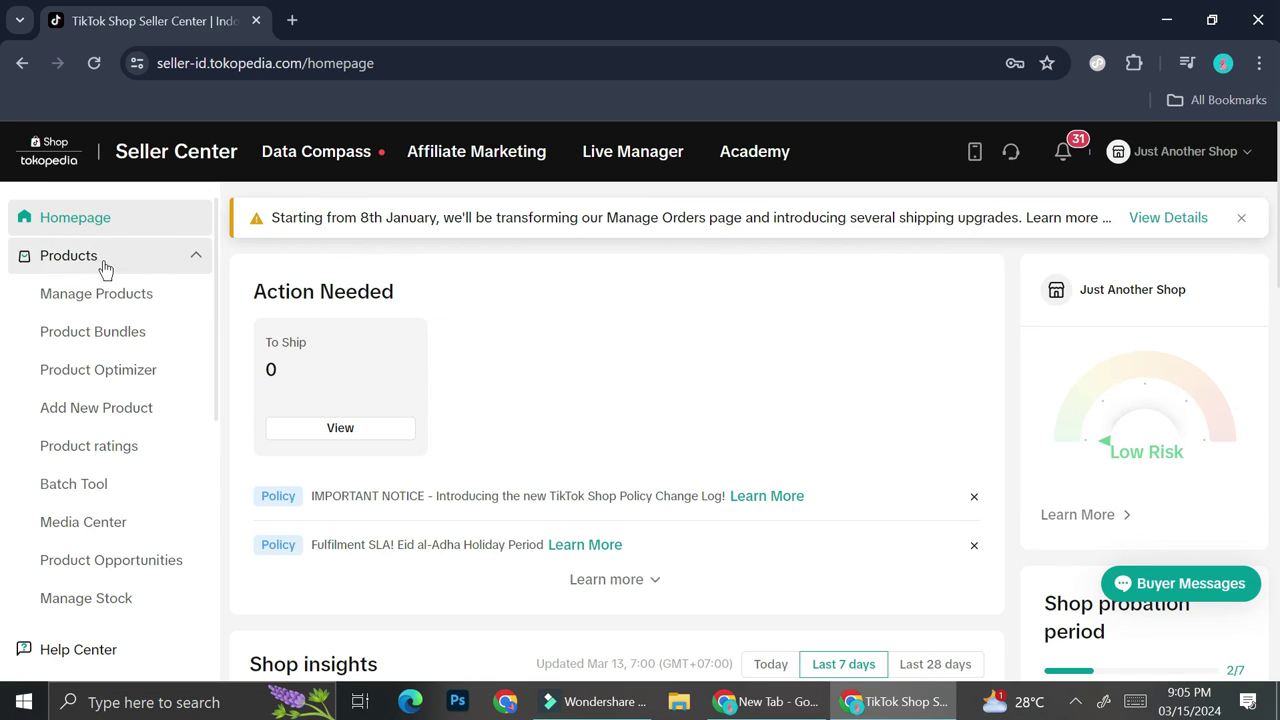
# Go to Products > Manage Products and filter the product list to the Draft tab
pyautogui.click(152, 297)
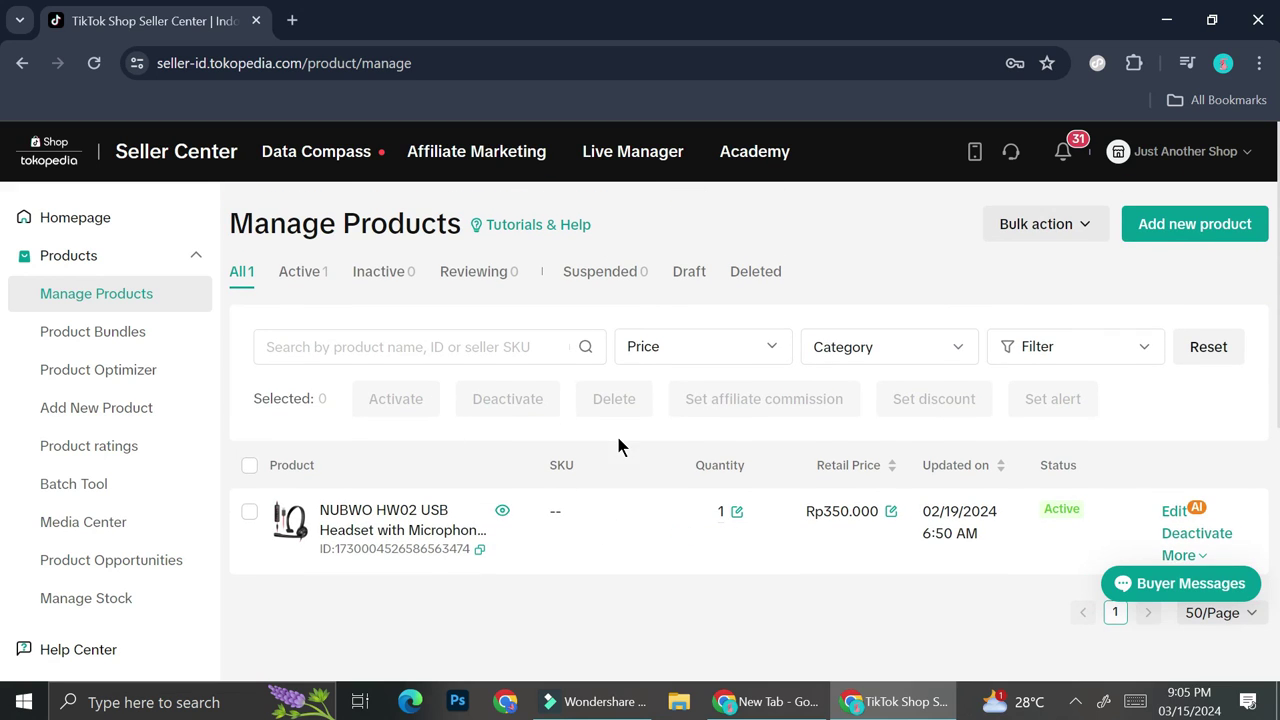
pyautogui.click(692, 273)
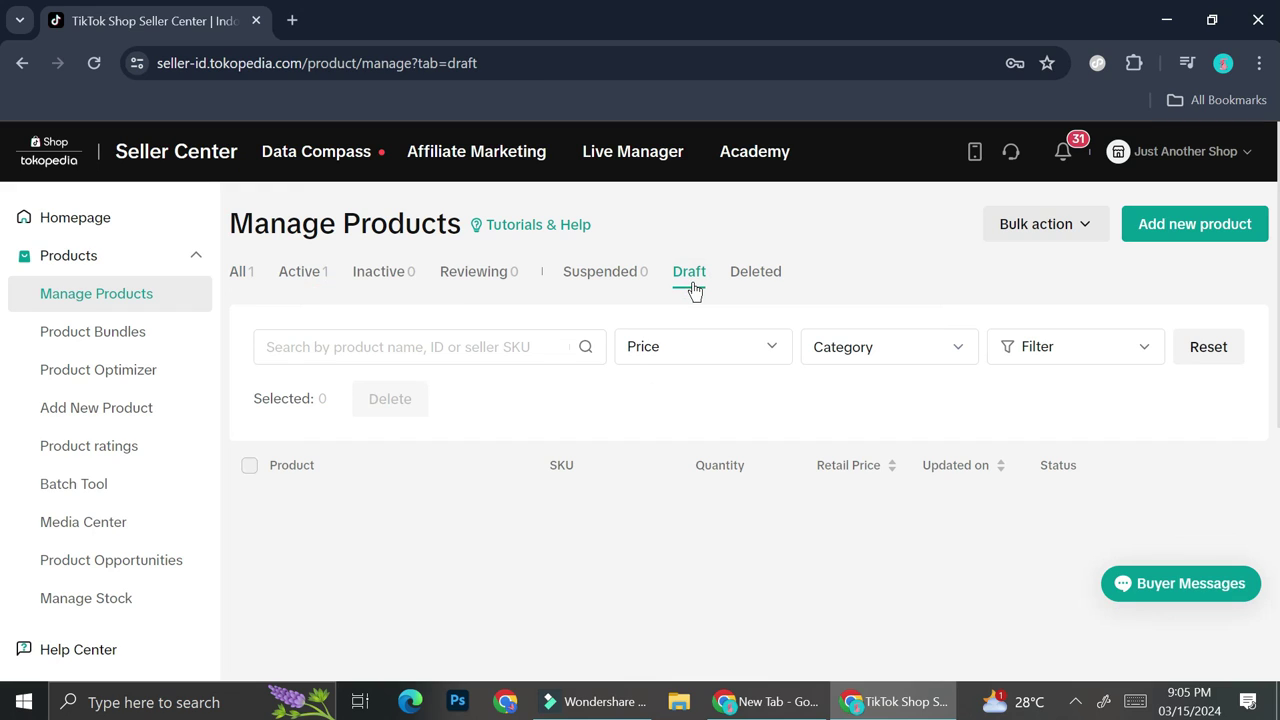